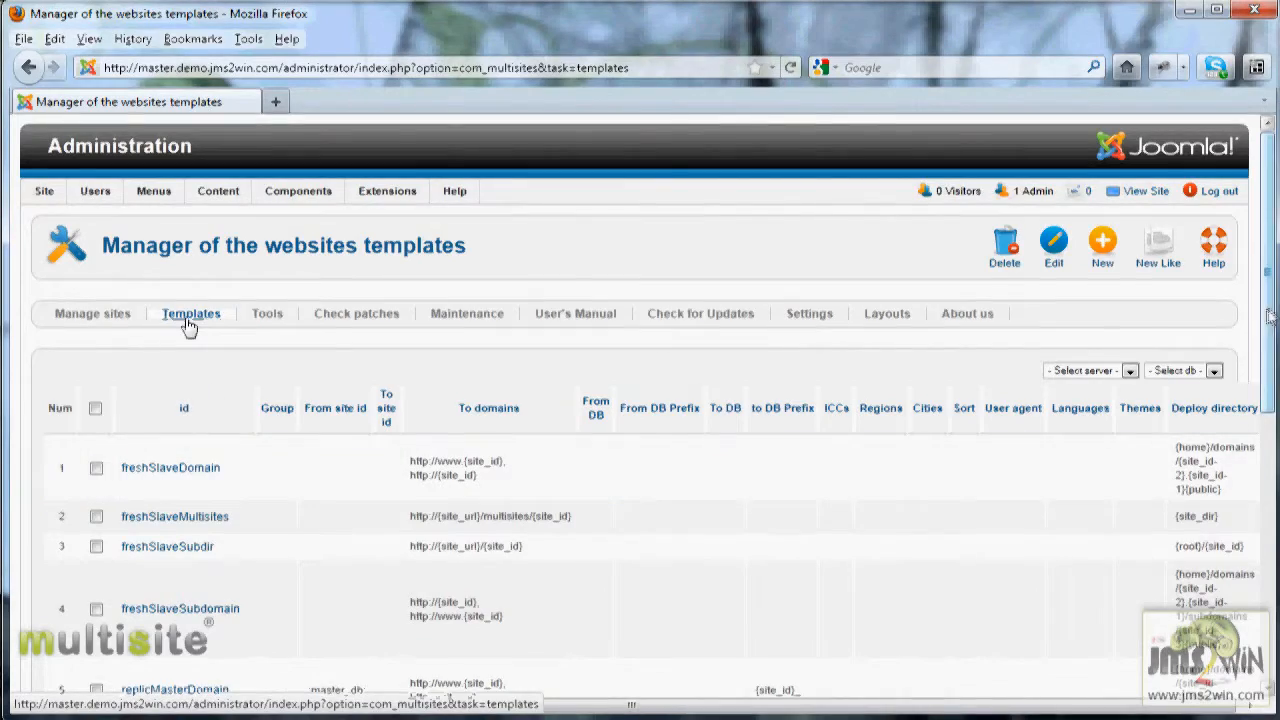
Step: Examine the template ids, domains and deploy directories listed in the websites templates manager
{"action": "scroll", "coordinate": [1258, 385], "scroll_direction": "down", "scroll_amount": 3}
{"action": "scroll", "coordinate": [1258, 385], "scroll_direction": "down", "scroll_amount": 4}
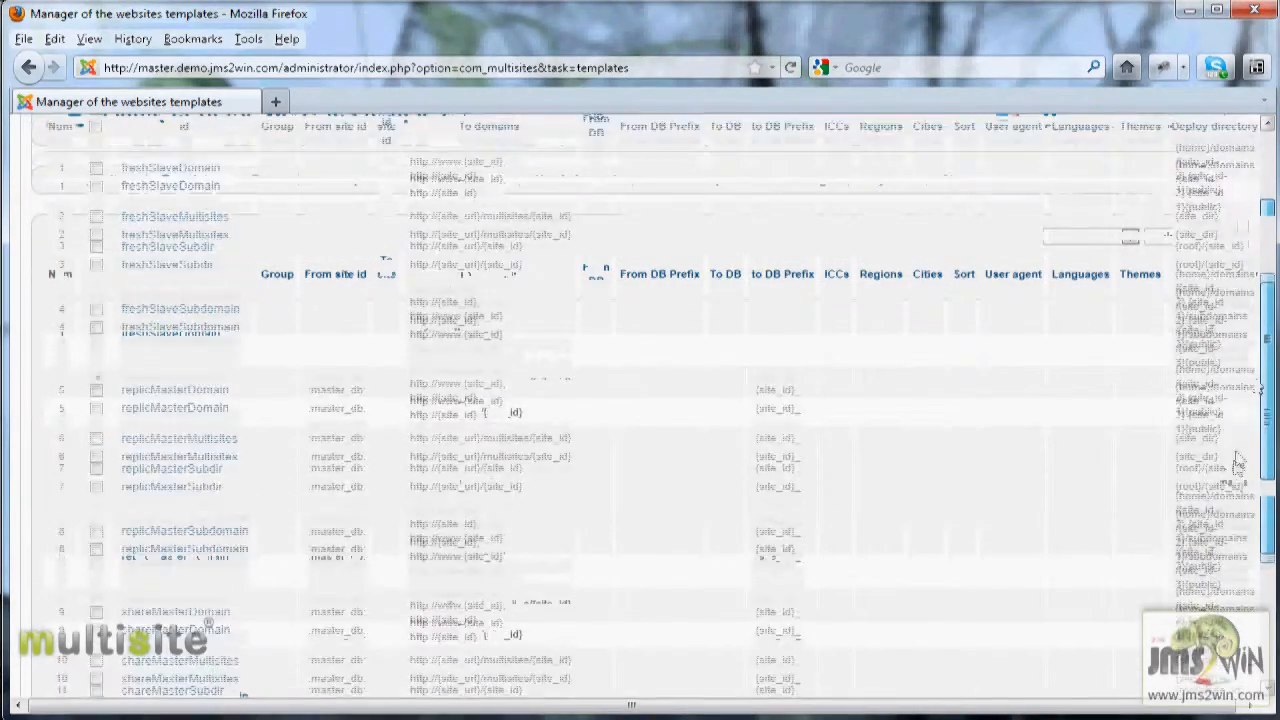
{"action": "scroll", "coordinate": [1245, 430], "scroll_direction": "up", "scroll_amount": 5}
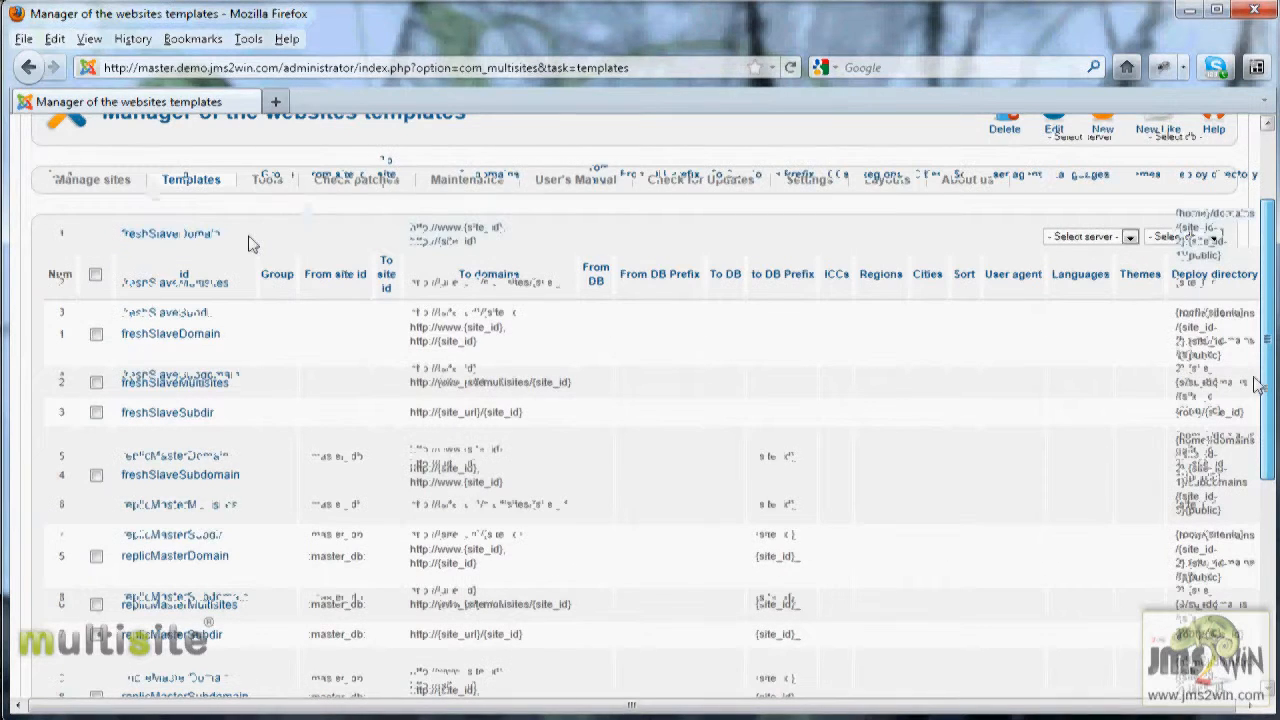
{"action": "left_click_drag", "start_coordinate": [244, 238], "coordinate": [113, 240]}
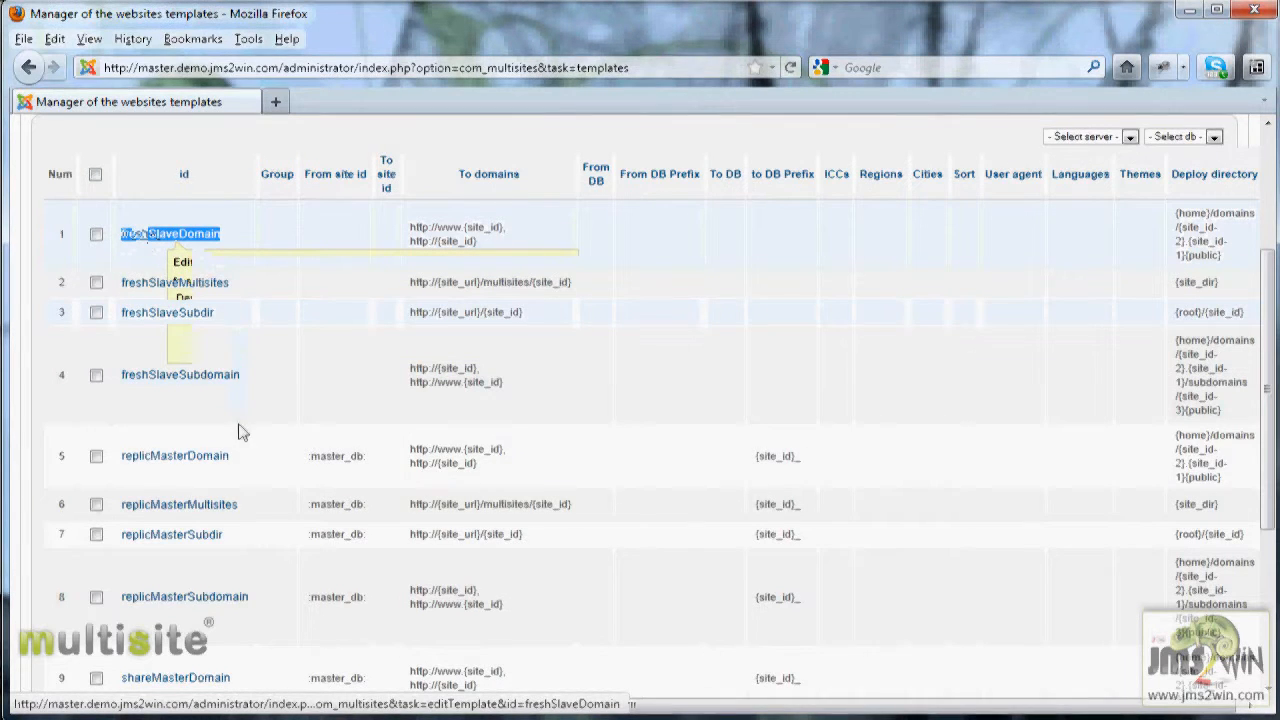
{"action": "left_click_drag", "start_coordinate": [240, 464], "coordinate": [137, 465]}
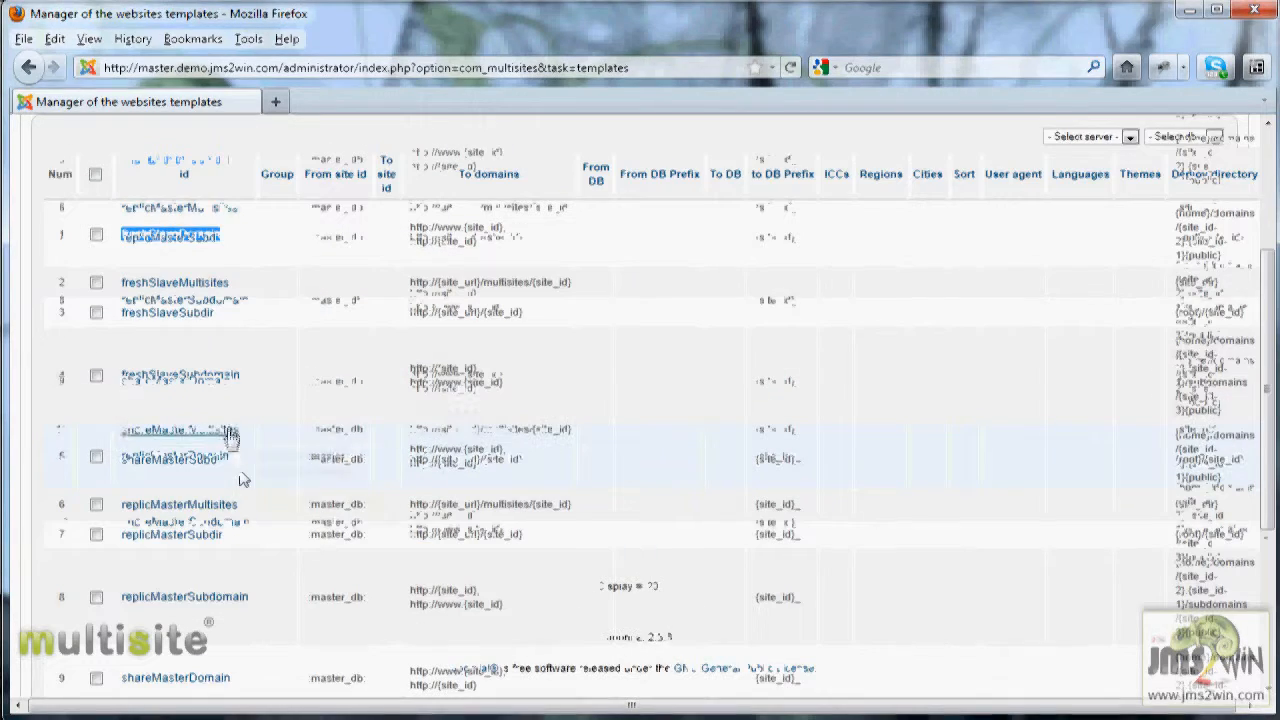
{"action": "left_click_drag", "start_coordinate": [245, 405], "coordinate": [118, 394]}
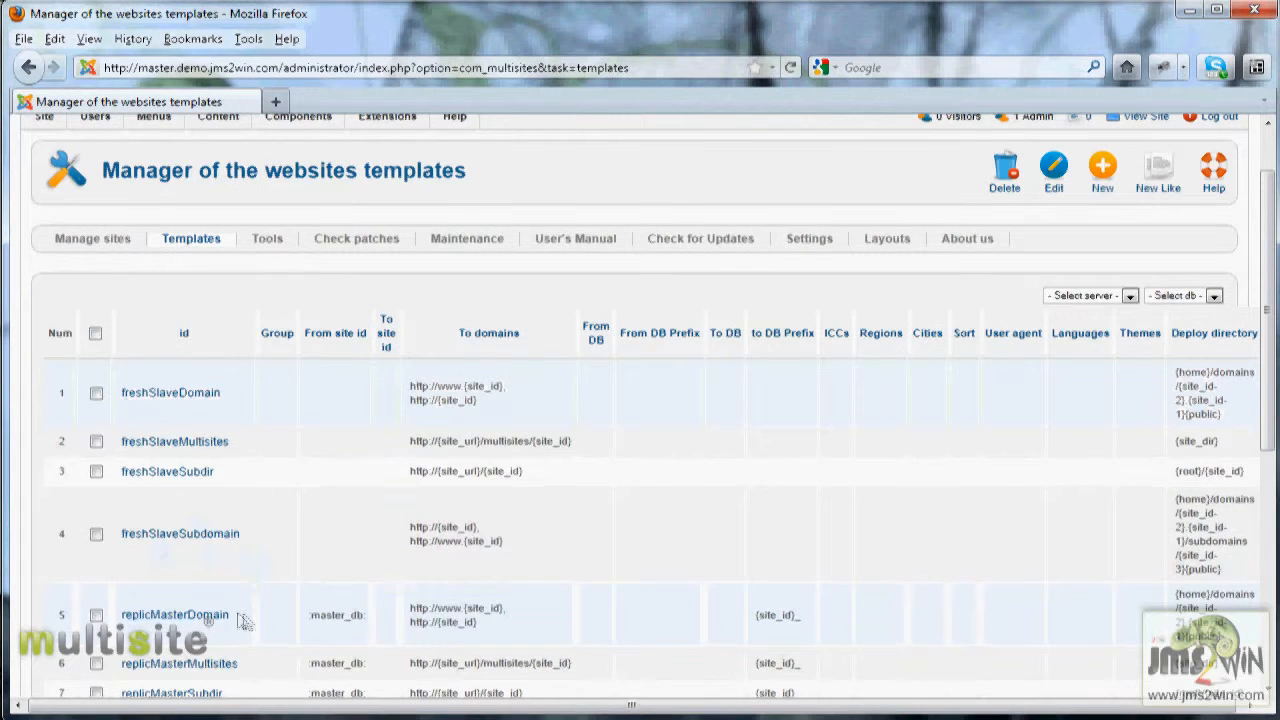
{"action": "mouse_move", "coordinate": [210, 618]}
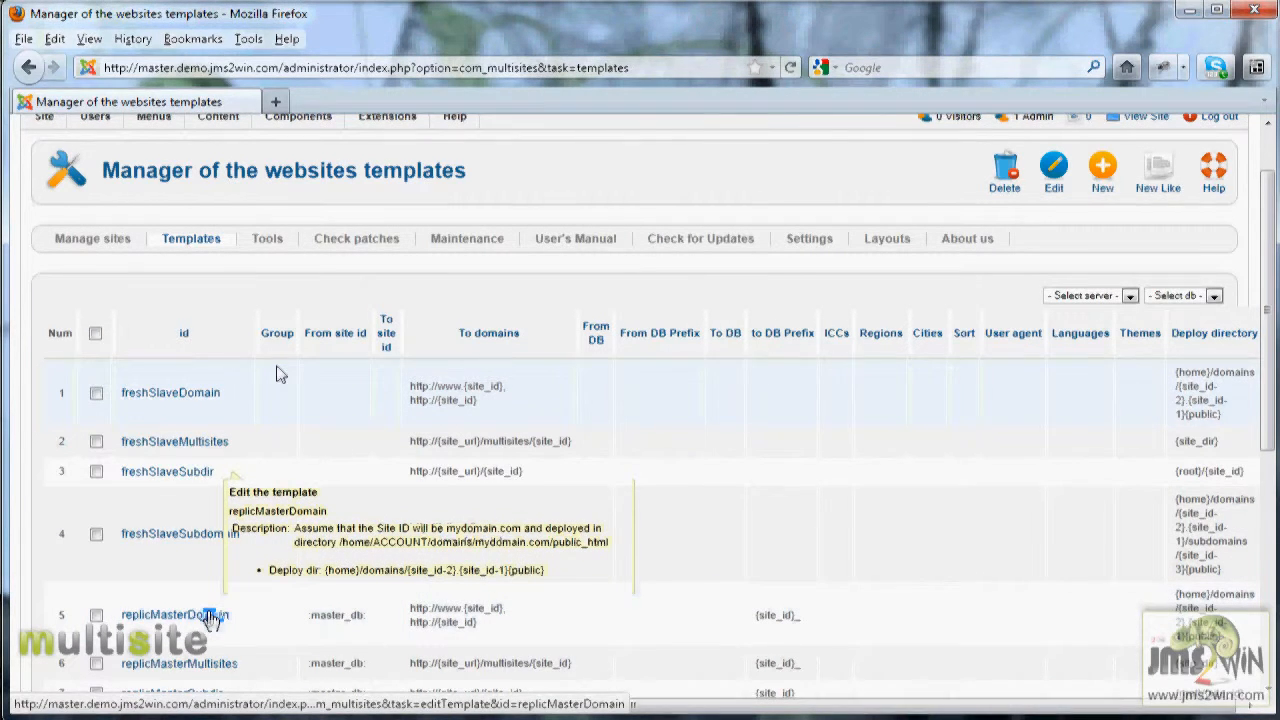
{"action": "left_click", "coordinate": [210, 618]}
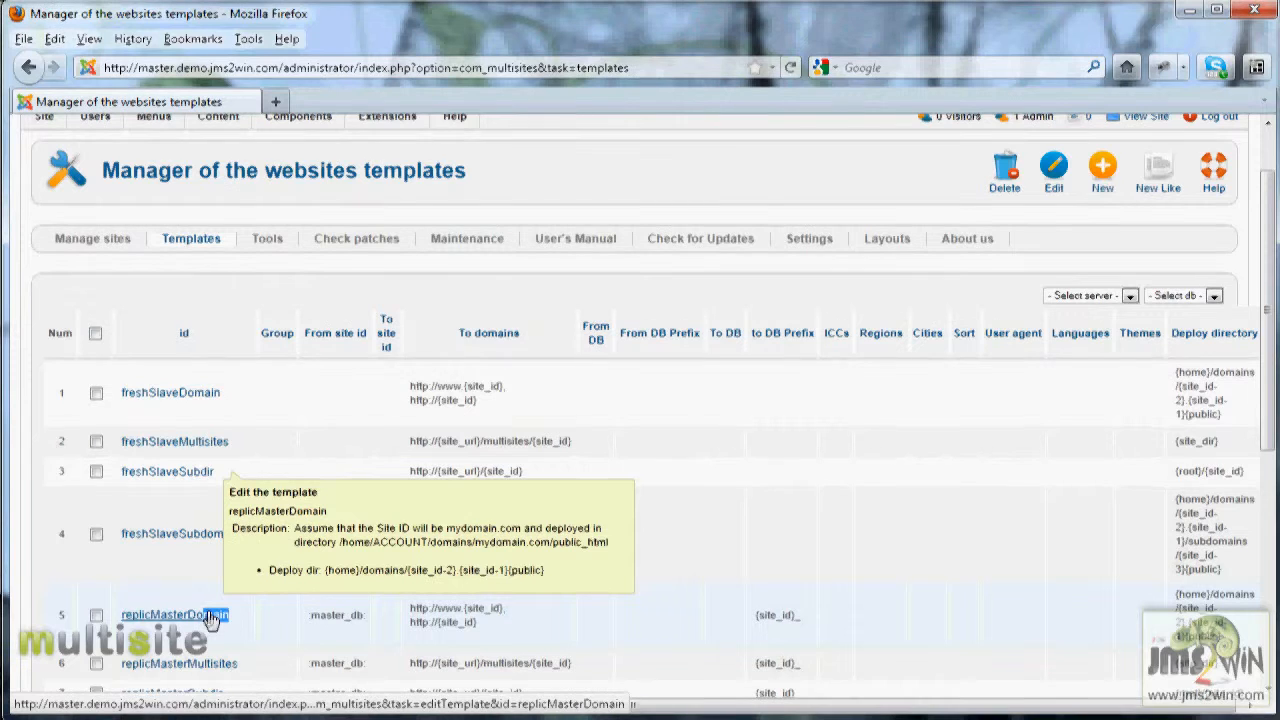
{"action": "scroll", "coordinate": [277, 611], "scroll_direction": "down", "scroll_amount": 4}
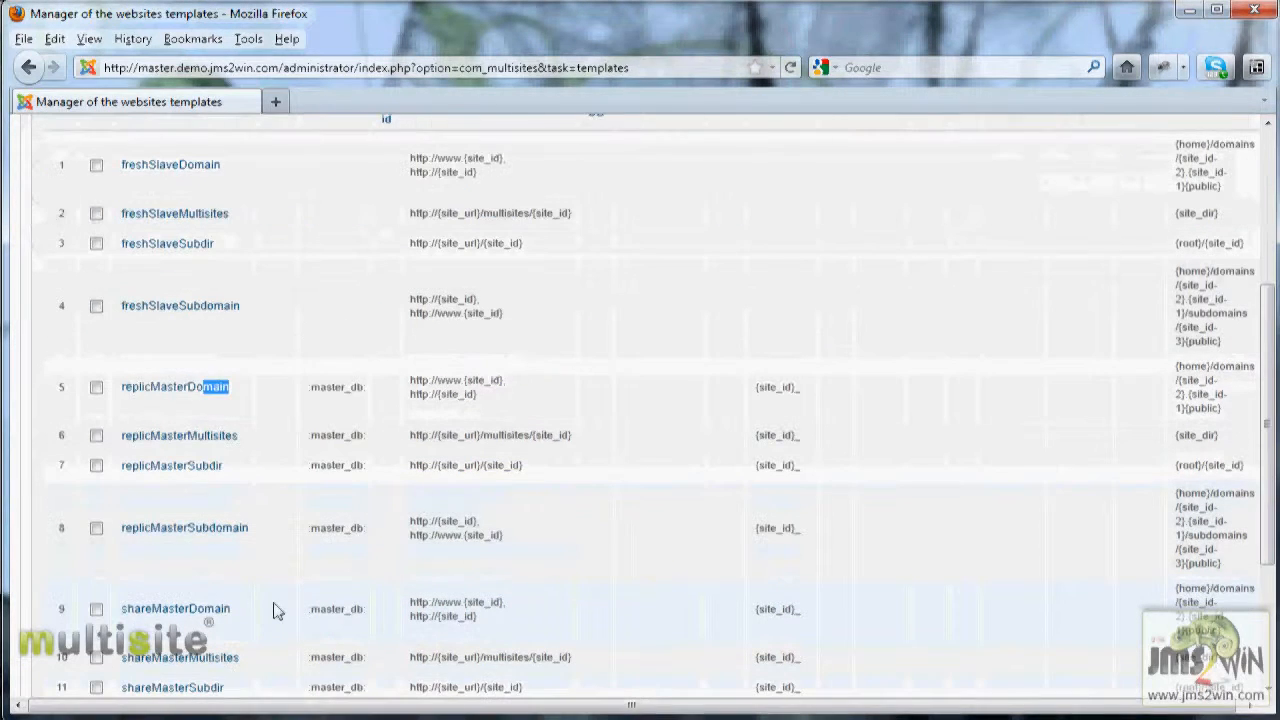
{"action": "left_click", "coordinate": [212, 610]}
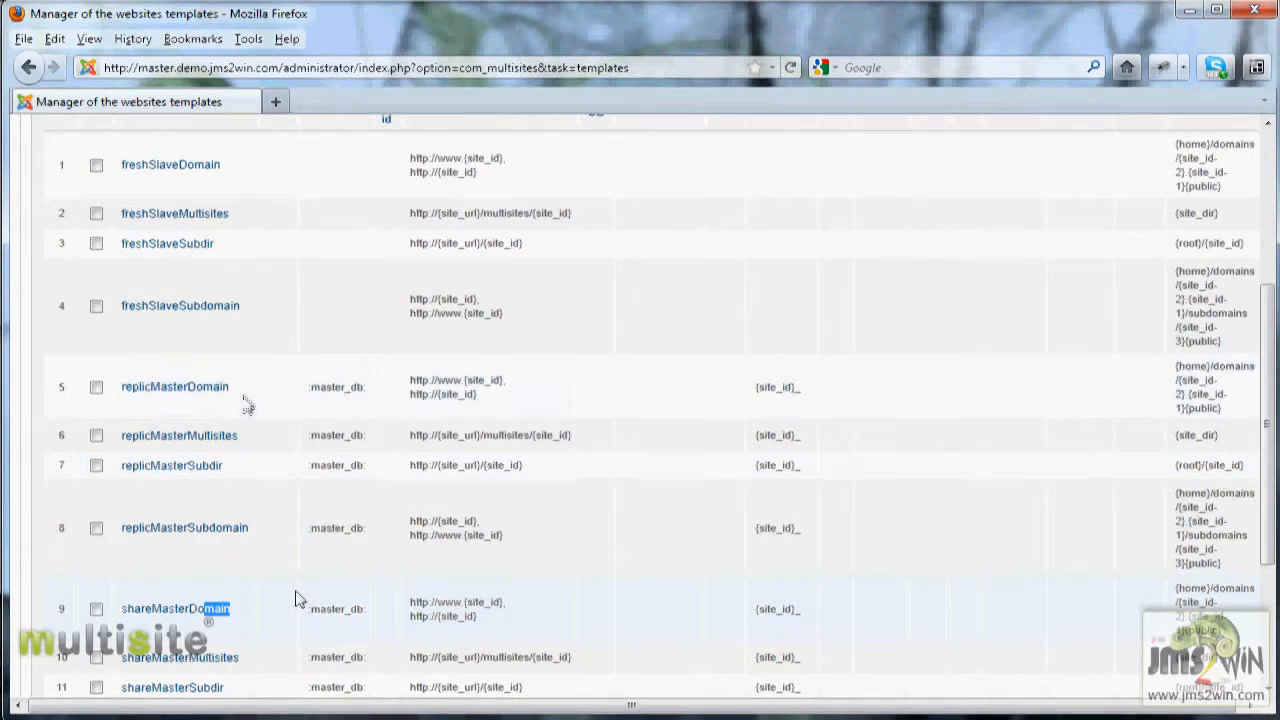
{"action": "mouse_move", "coordinate": [191, 400]}
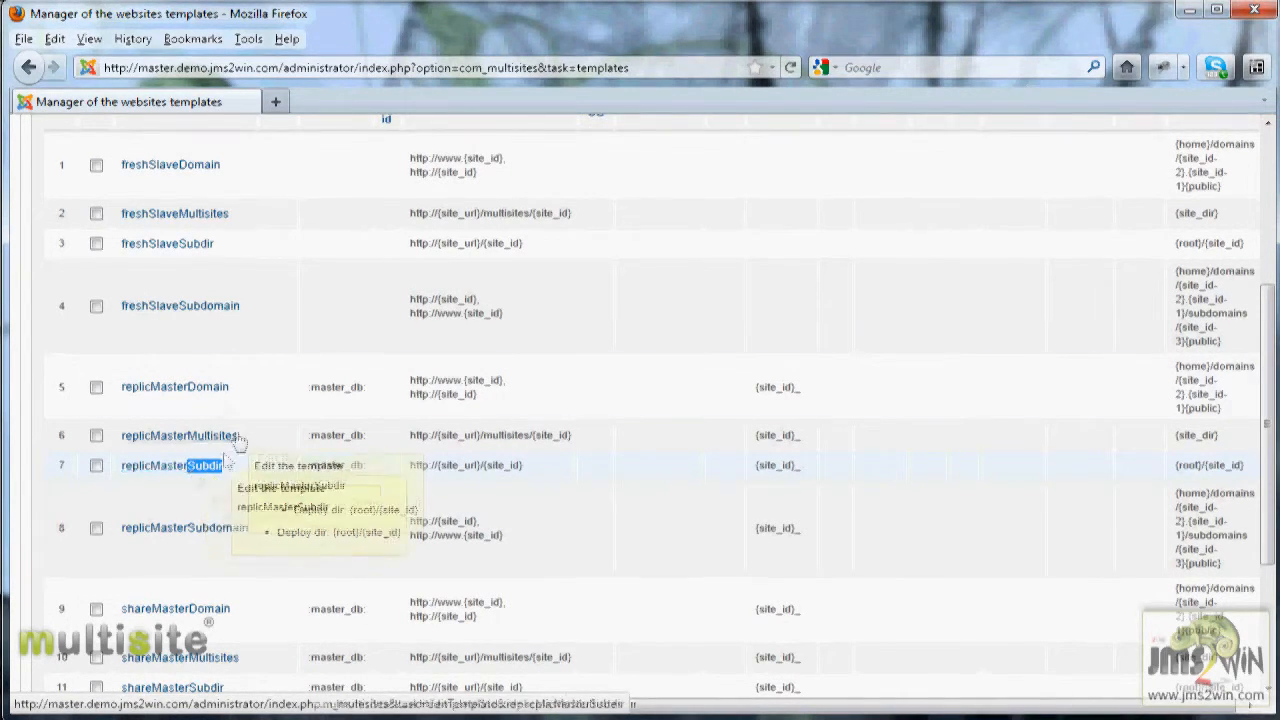
Step: Open the replicMasterDomain template for editing and expand its Specific slave site folders section
{"action": "left_click", "coordinate": [175, 388]}
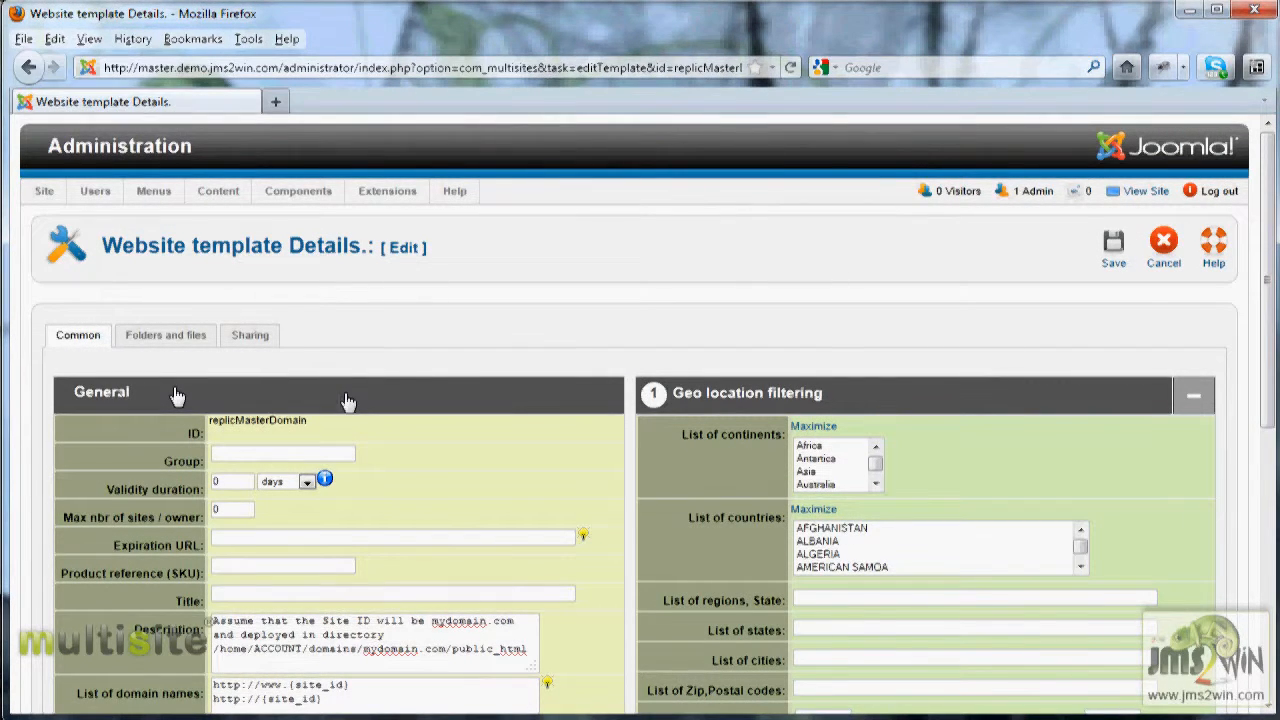
{"action": "scroll", "coordinate": [346, 398], "scroll_direction": "down", "scroll_amount": 3}
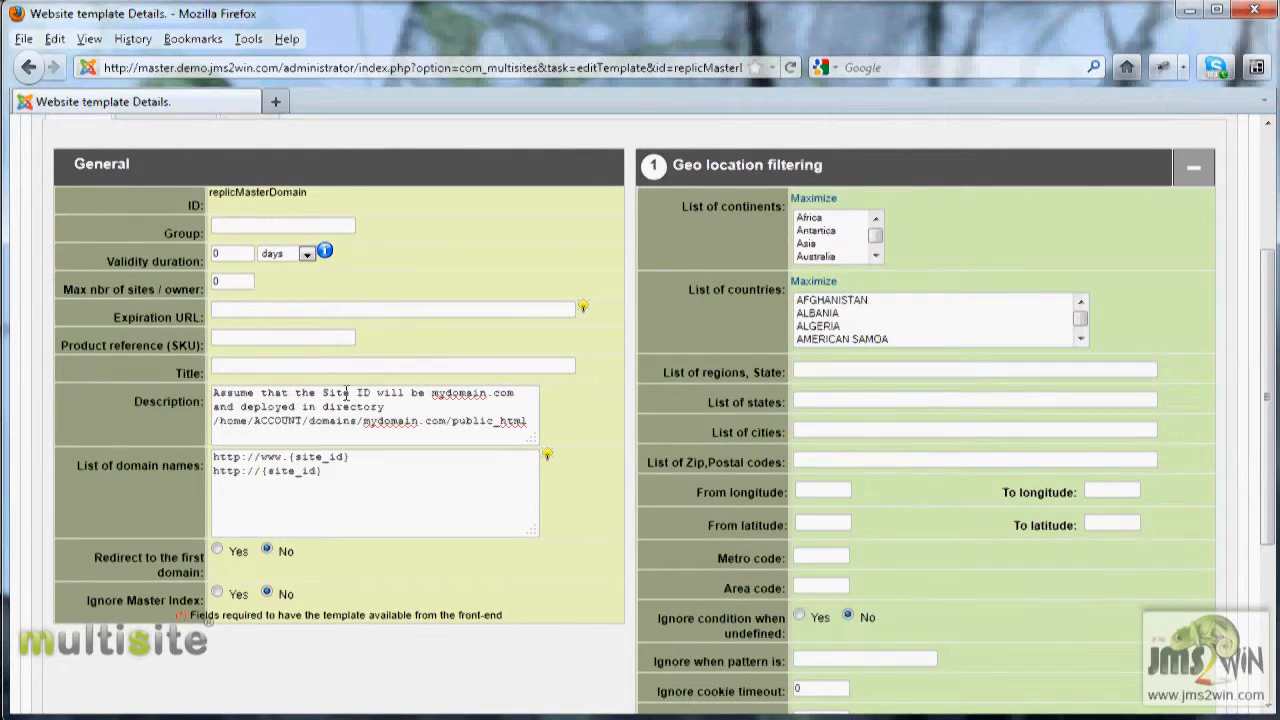
{"action": "left_click", "coordinate": [836, 170]}
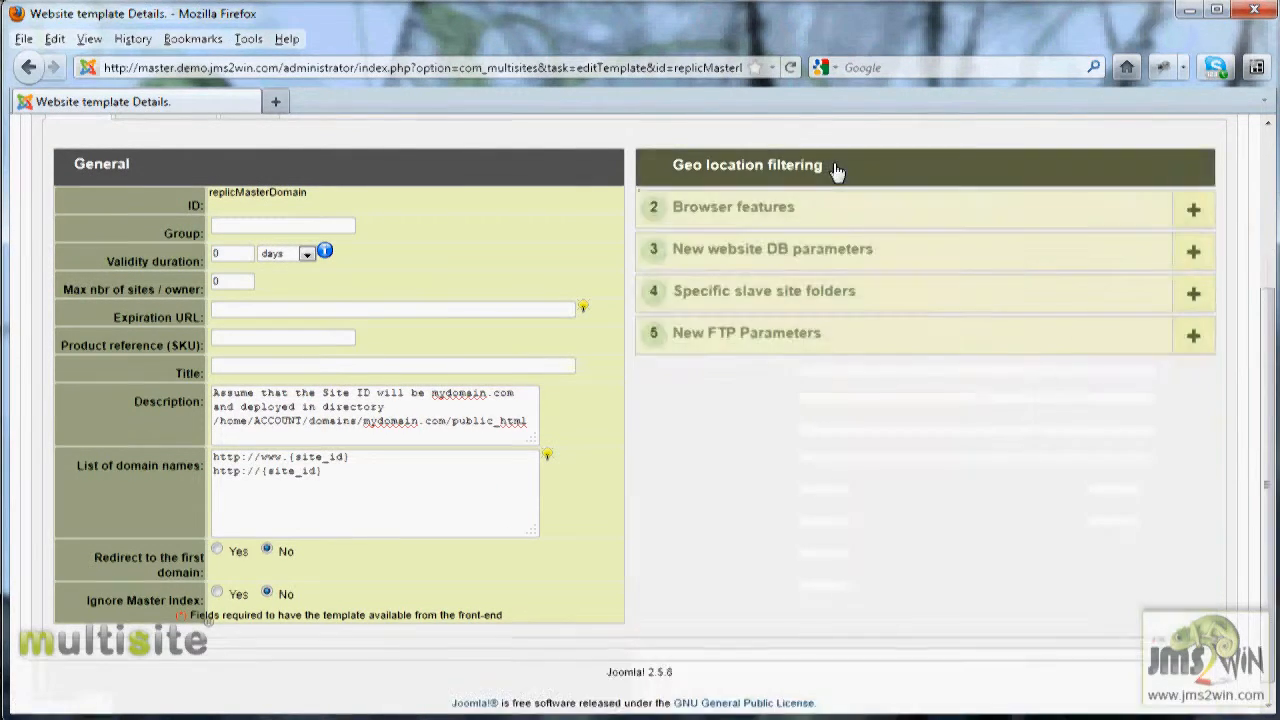
{"action": "left_click", "coordinate": [786, 250]}
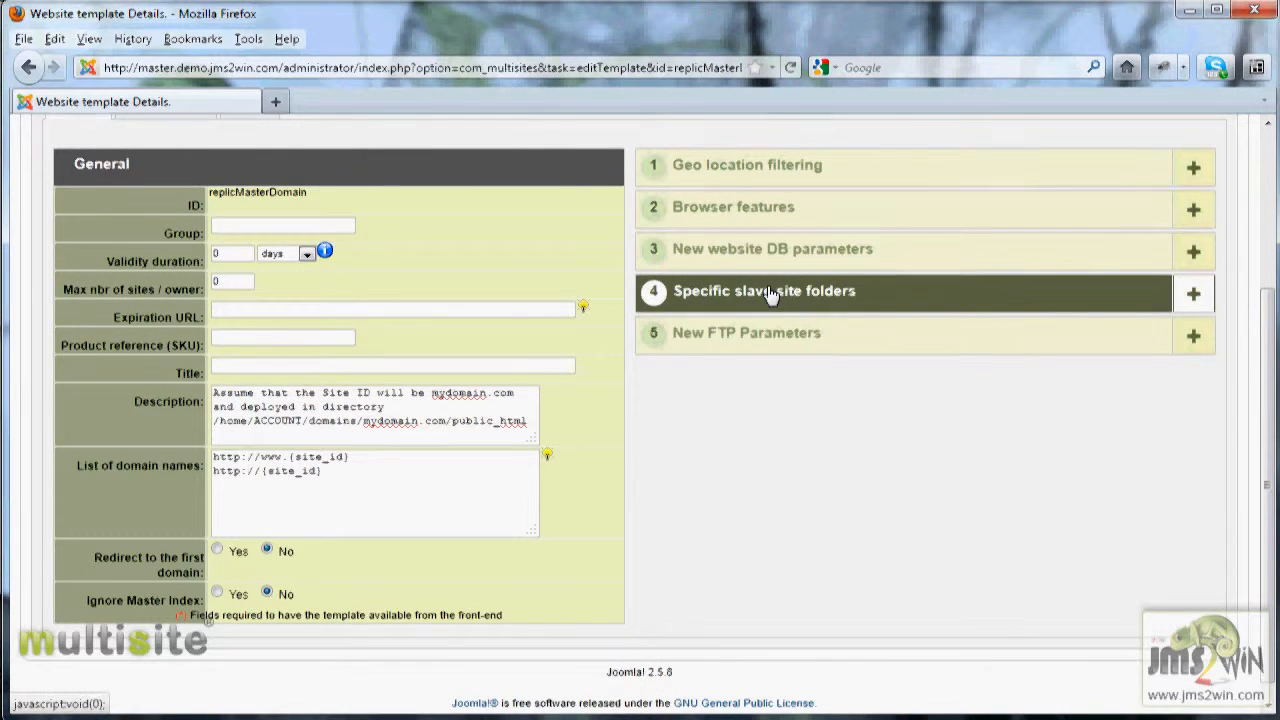
{"action": "left_click", "coordinate": [768, 293]}
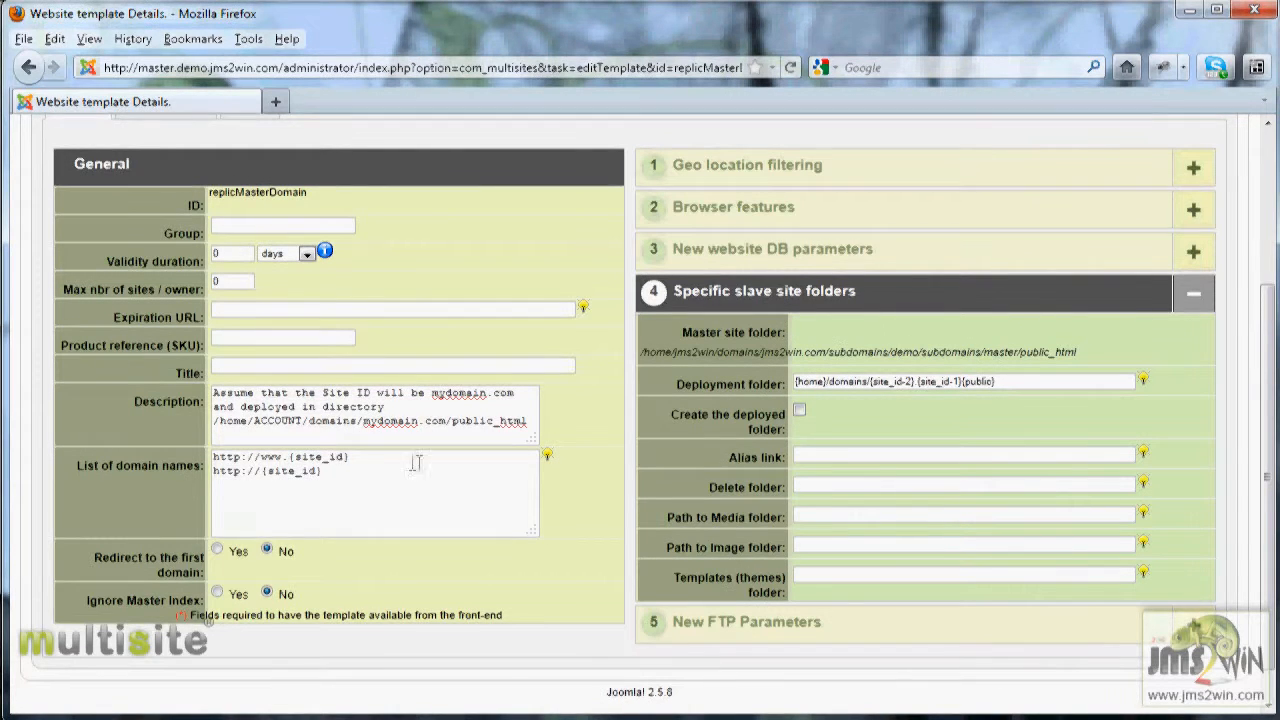
Step: Examine the template's list of domain names and its Deployment folder path
{"action": "left_click_drag", "start_coordinate": [344, 472], "coordinate": [213, 449]}
{"action": "left_click", "coordinate": [362, 413]}
{"action": "left_click", "coordinate": [320, 496]}
{"action": "left_click_drag", "start_coordinate": [1005, 381], "coordinate": [760, 380]}
{"action": "mouse_move", "coordinate": [697, 384]}
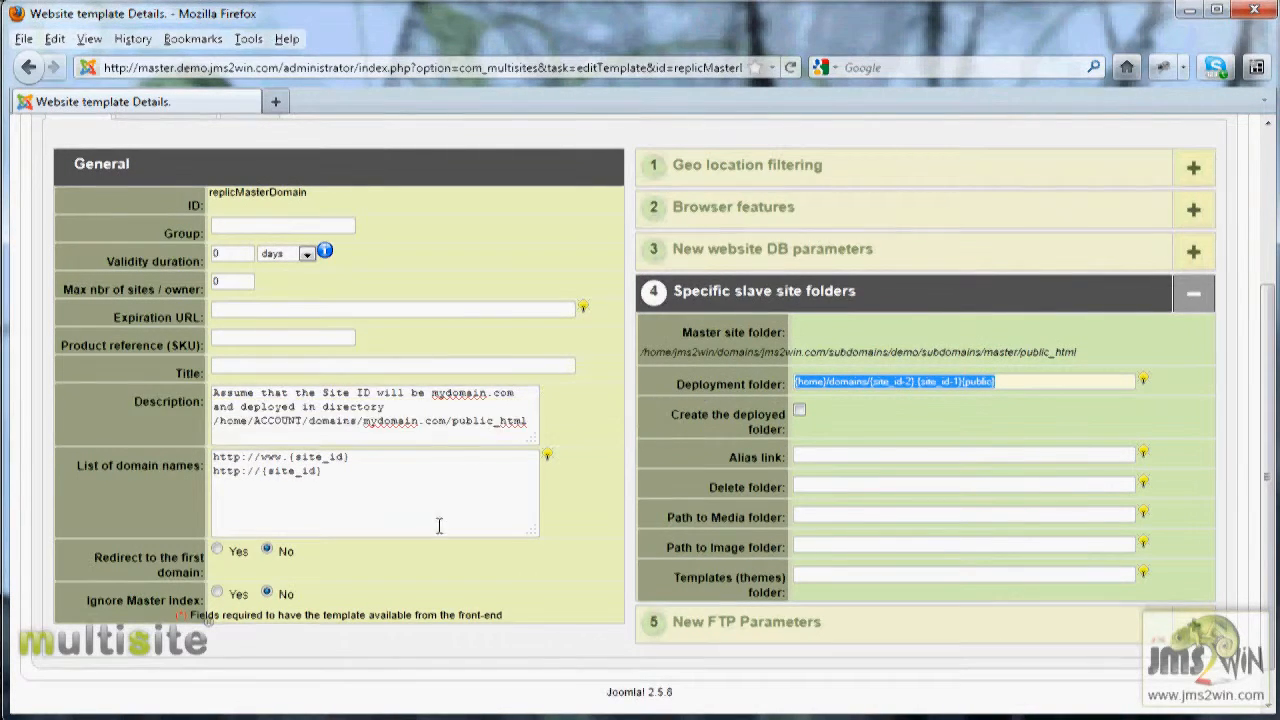
{"action": "left_click", "coordinate": [999, 380]}
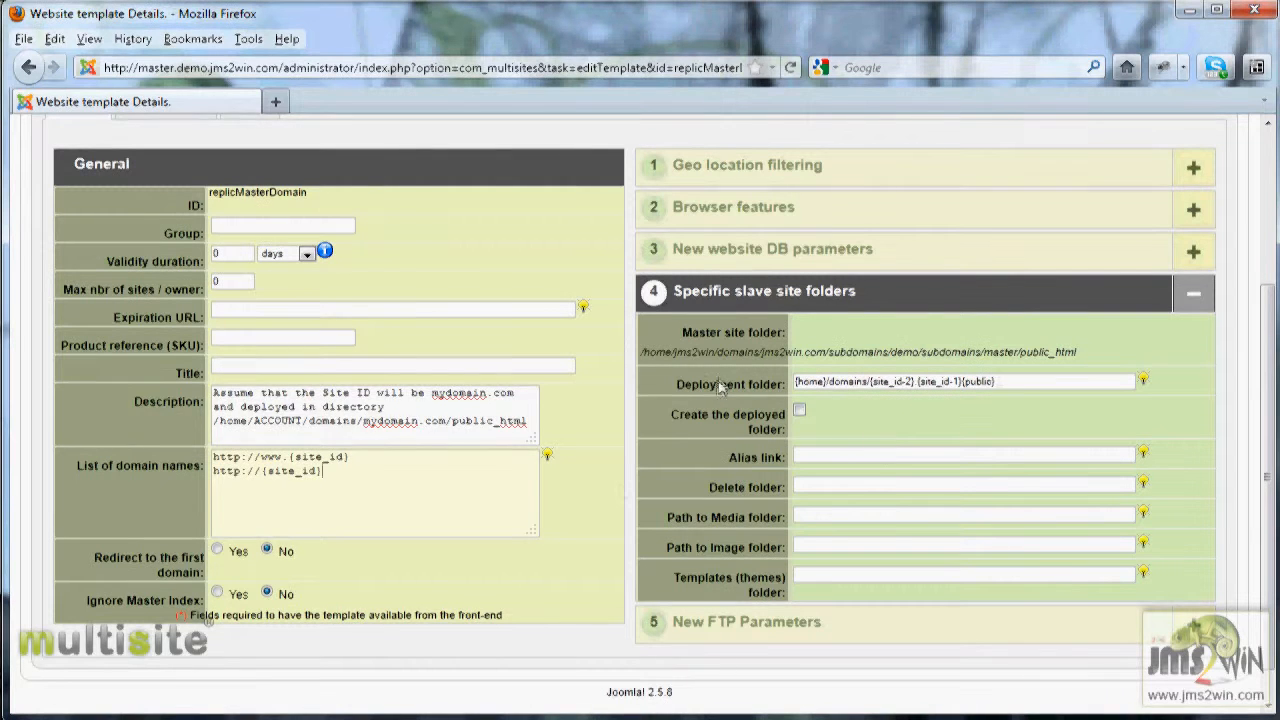
{"action": "mouse_move", "coordinate": [714, 388]}
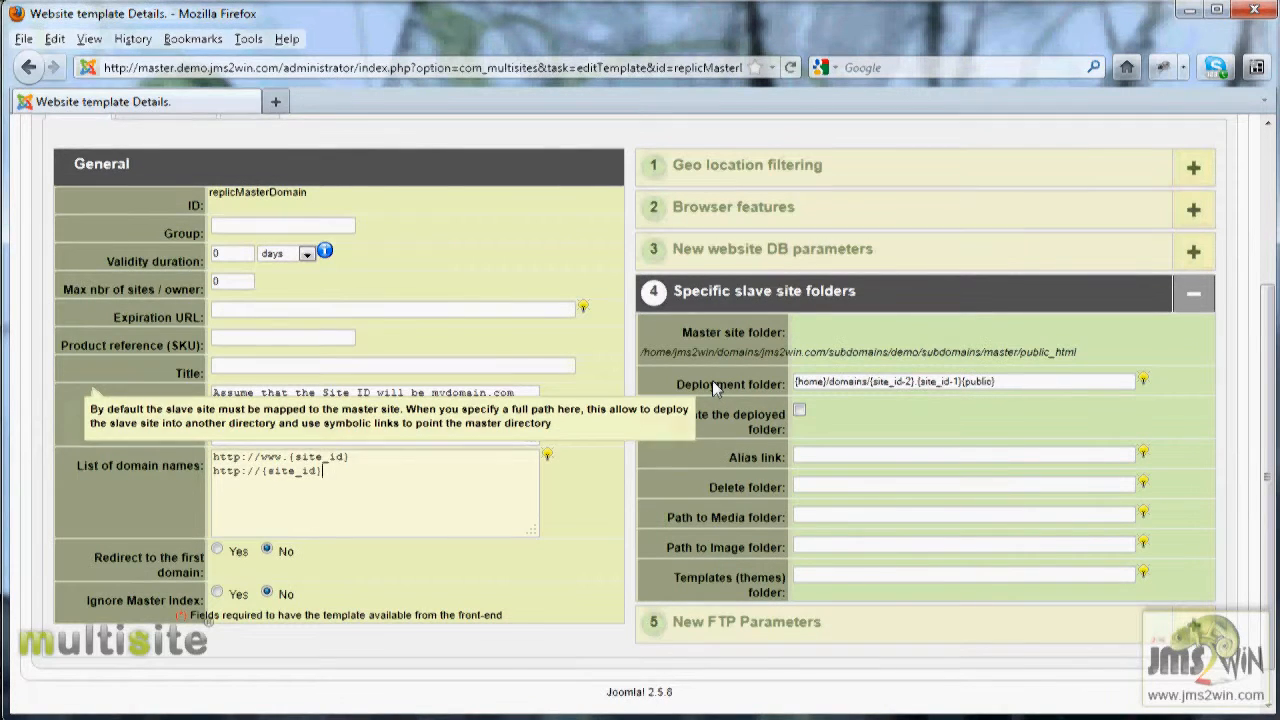
{"action": "left_click_drag", "start_coordinate": [361, 456], "coordinate": [286, 450]}
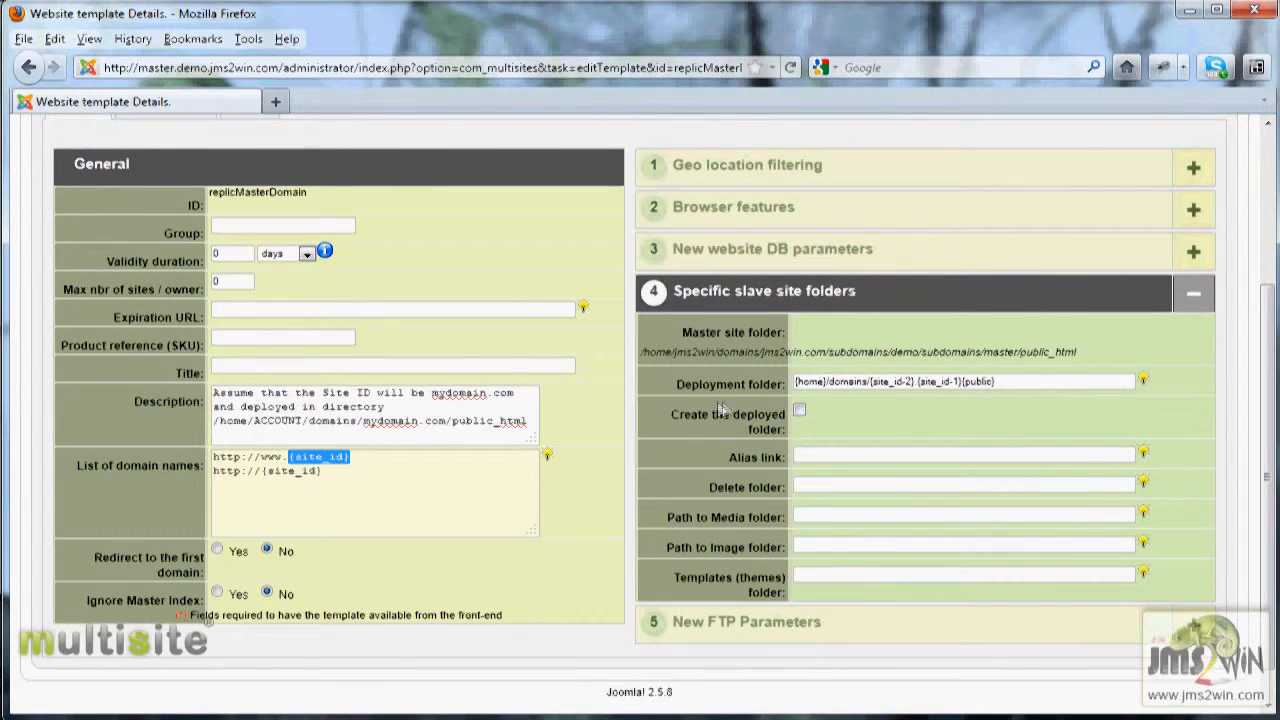
{"action": "left_click", "coordinate": [1010, 382]}
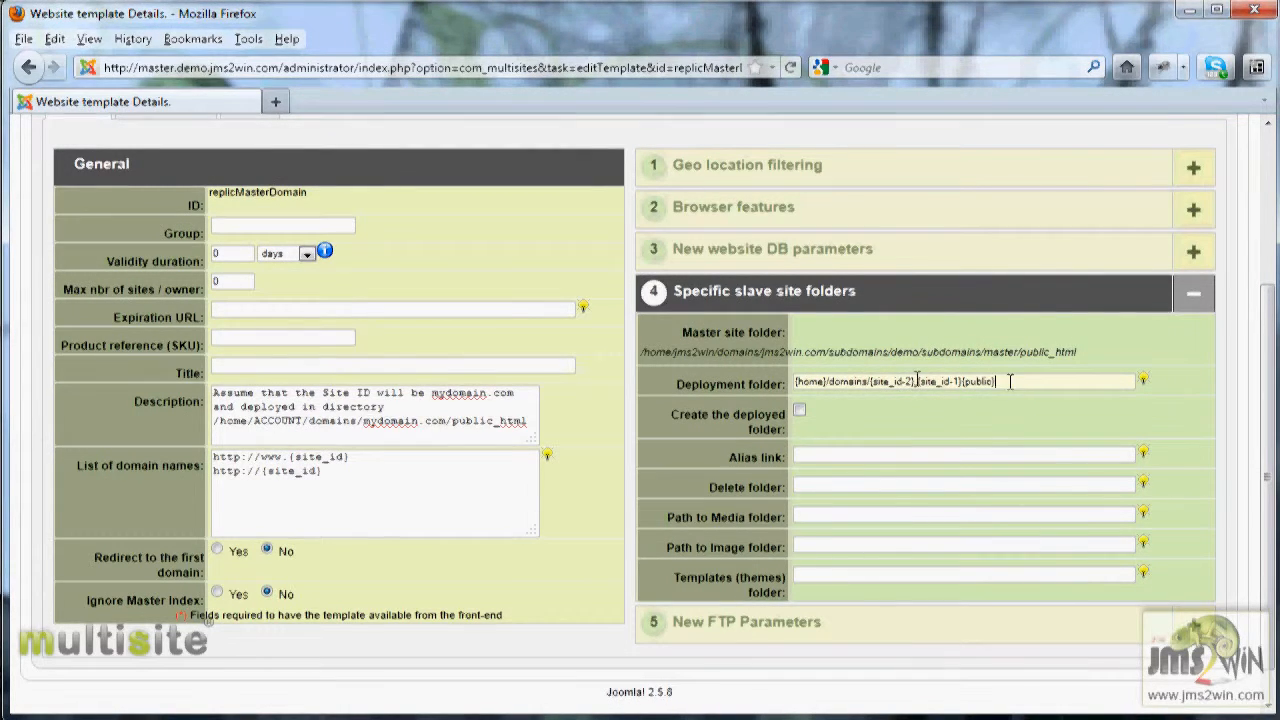
{"action": "left_click_drag", "start_coordinate": [915, 381], "coordinate": [869, 381]}
{"action": "left_click_drag", "start_coordinate": [963, 381], "coordinate": [916, 381]}
{"action": "left_click_drag", "start_coordinate": [869, 381], "coordinate": [972, 379]}
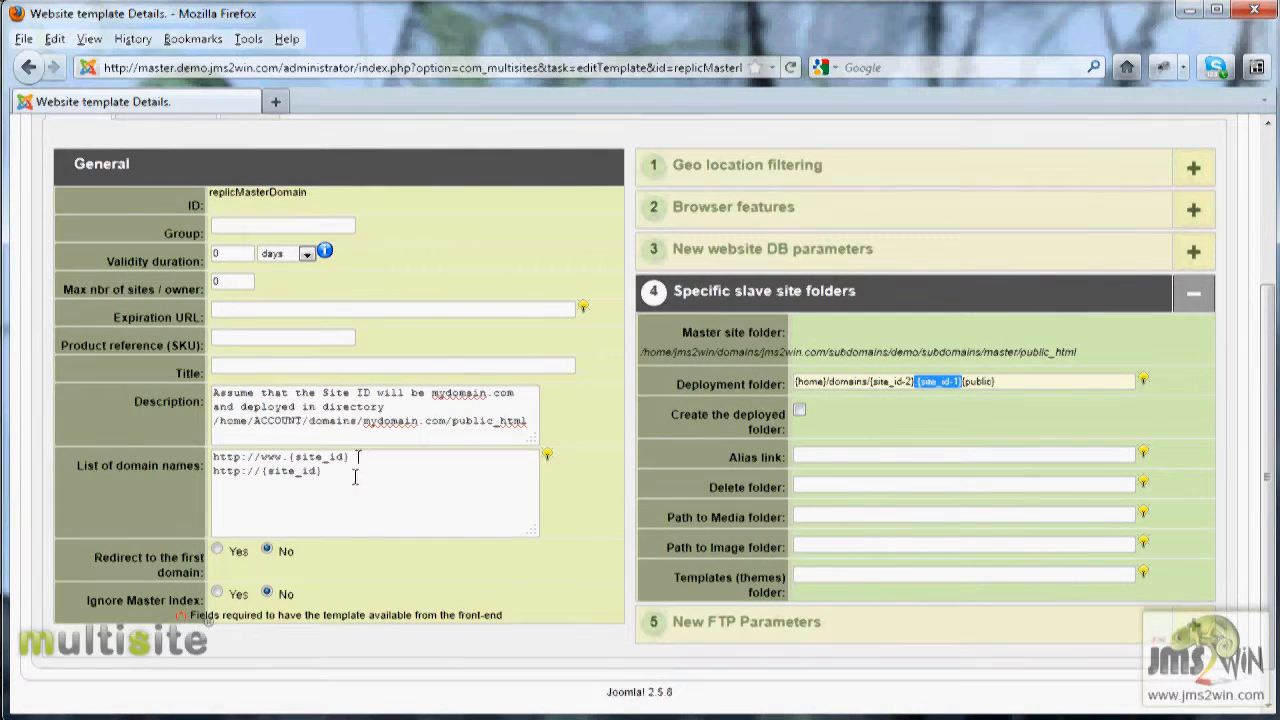
{"action": "left_click_drag", "start_coordinate": [355, 477], "coordinate": [203, 441]}
Step: Add jms3win.com as an extra domain name line, then delete it again
{"action": "left_click", "coordinate": [375, 475]}
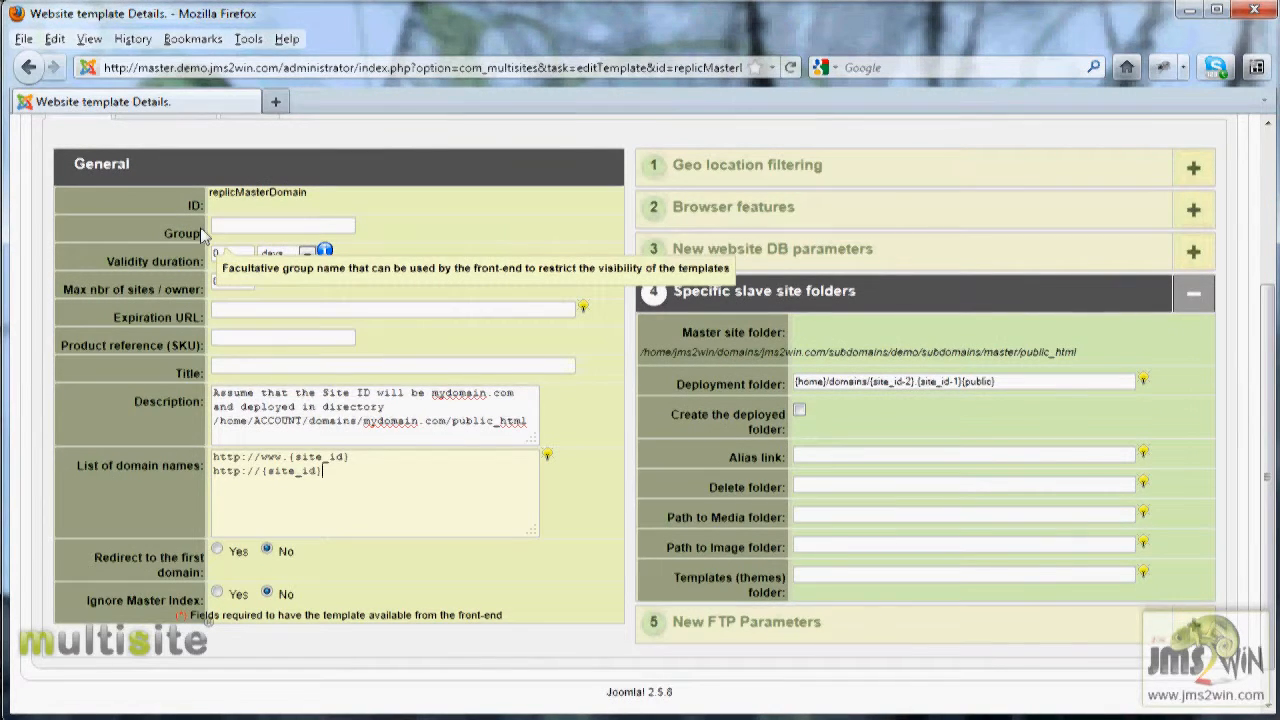
{"action": "key", "text": "Return"}
{"action": "type", "text": "jms"}
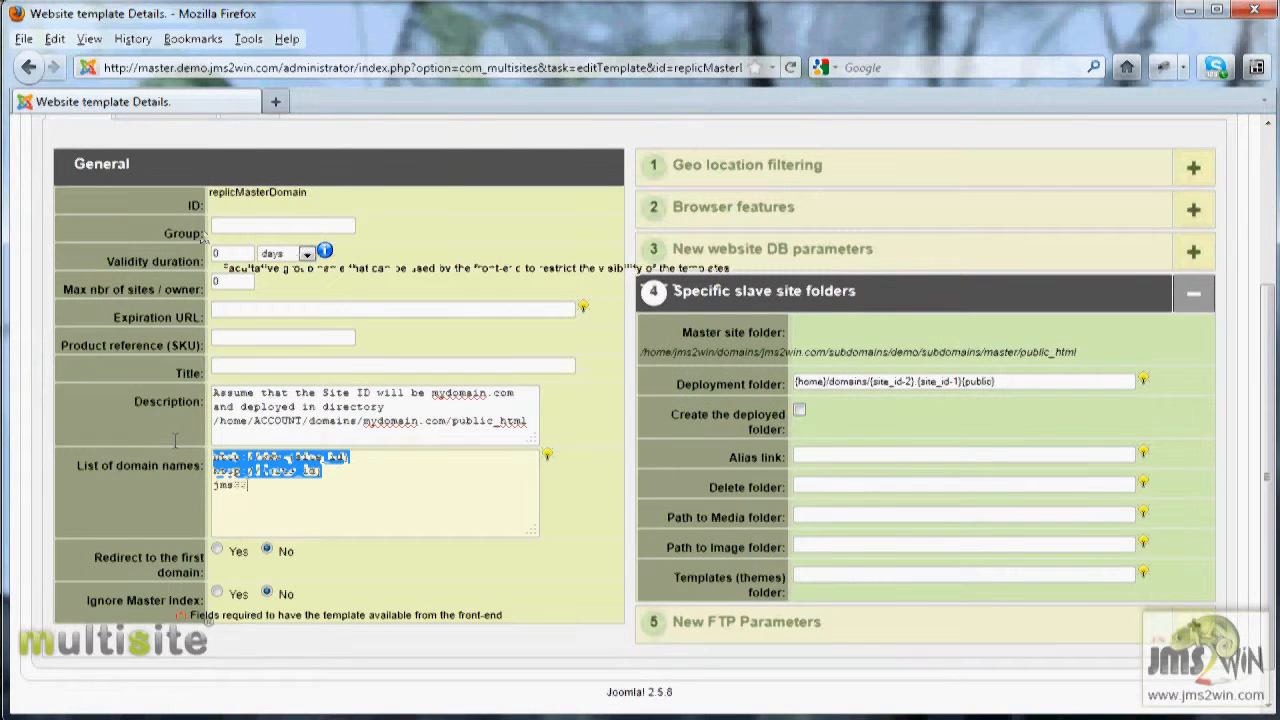
{"action": "type", "text": "3win.com"}
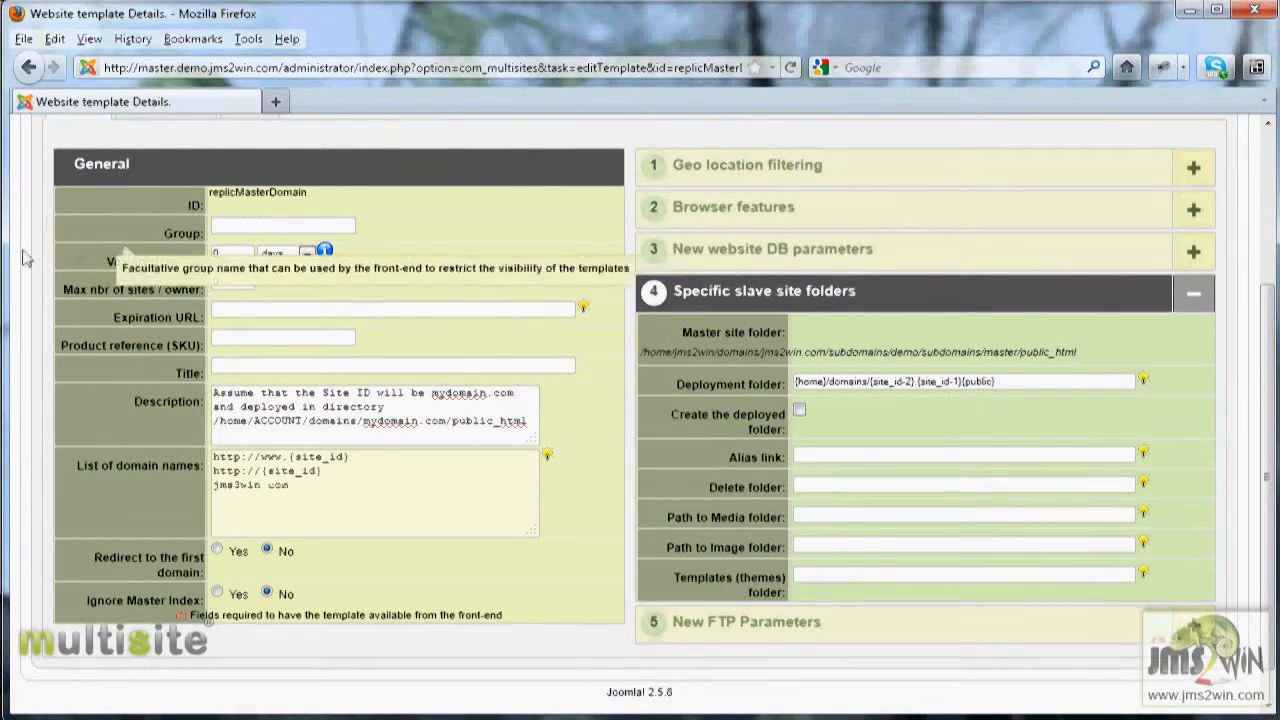
{"action": "left_click_drag", "start_coordinate": [298, 486], "coordinate": [203, 485]}
{"action": "left_click_drag", "start_coordinate": [311, 490], "coordinate": [203, 488]}
{"action": "key", "text": "Delete"}
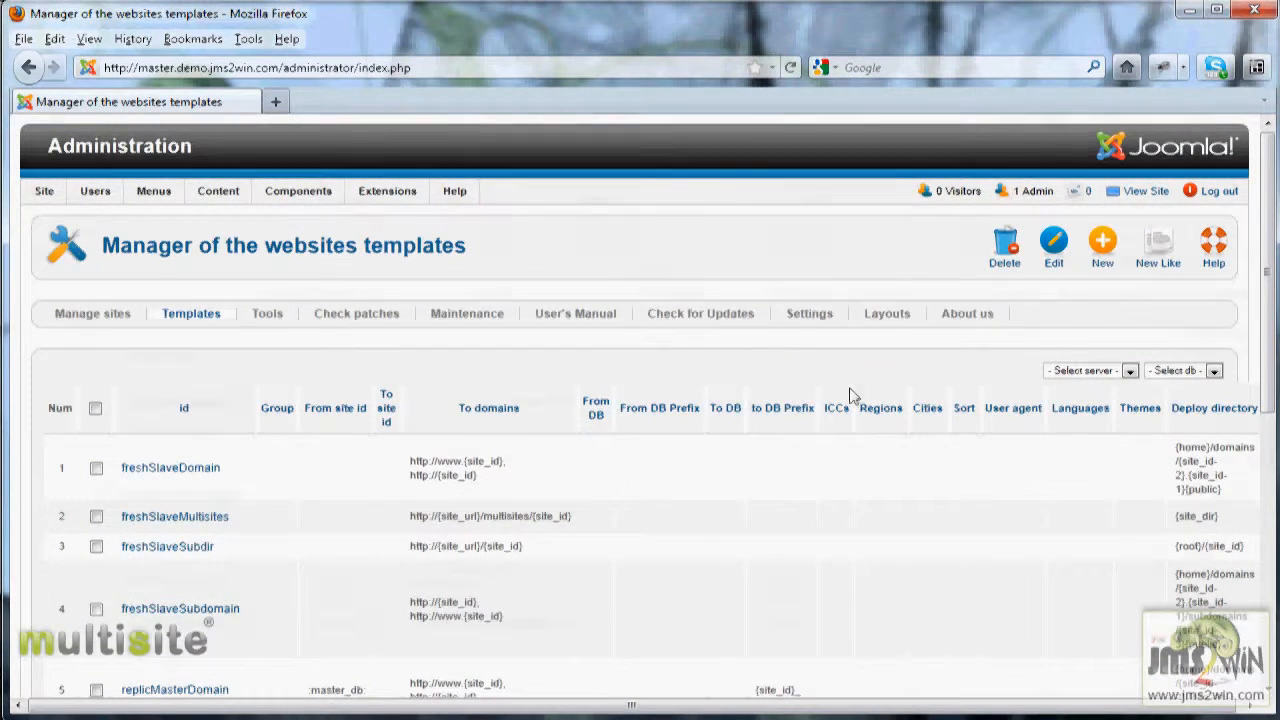
Step: Back in the templates list, start a new template based on shareMasterDomain with New Like
{"action": "scroll", "coordinate": [852, 392], "scroll_direction": "down", "scroll_amount": 6}
{"action": "scroll", "coordinate": [850, 389], "scroll_direction": "down", "scroll_amount": 4}
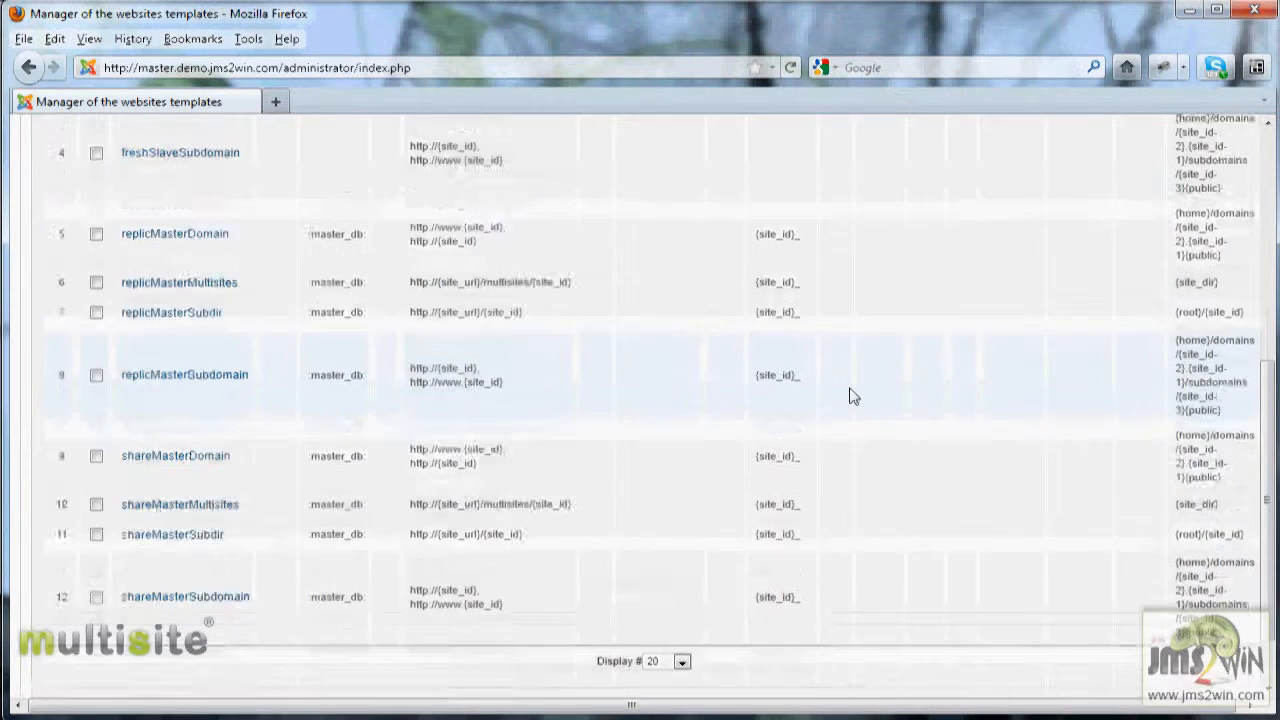
{"action": "scroll", "coordinate": [850, 384], "scroll_direction": "up", "scroll_amount": 3}
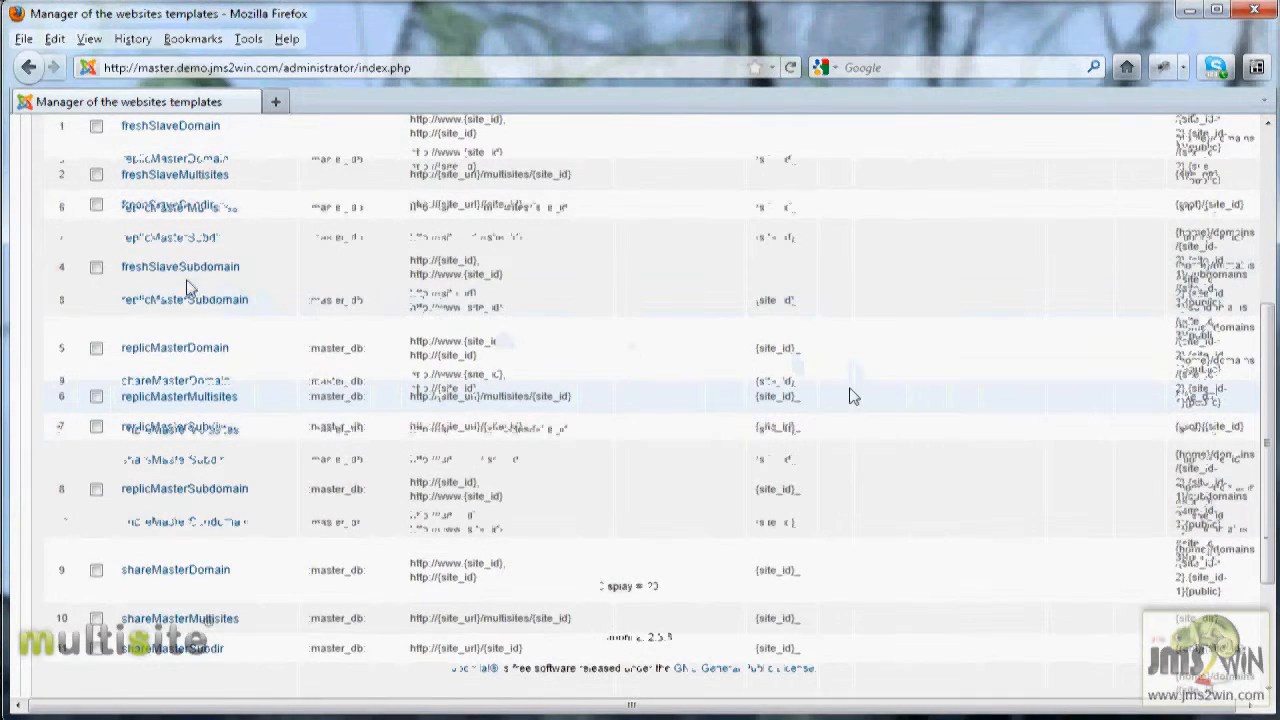
{"action": "mouse_move", "coordinate": [238, 301]}
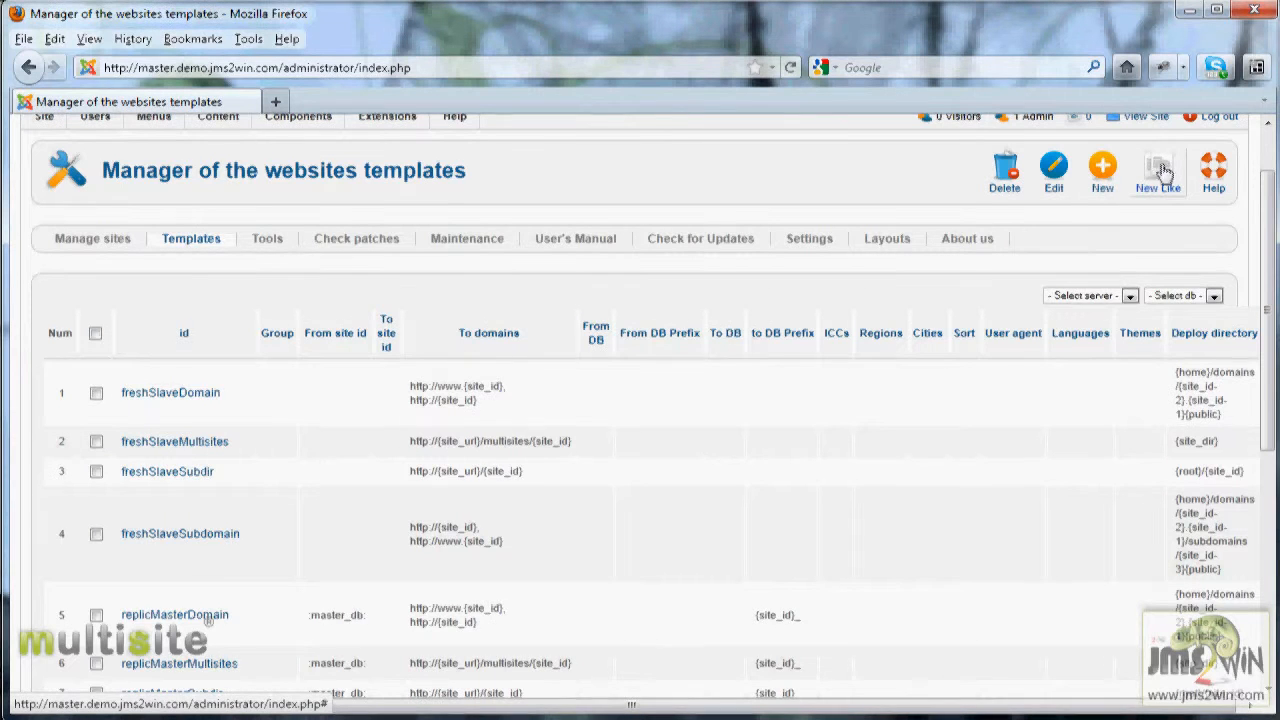
{"action": "left_click", "coordinate": [1163, 175]}
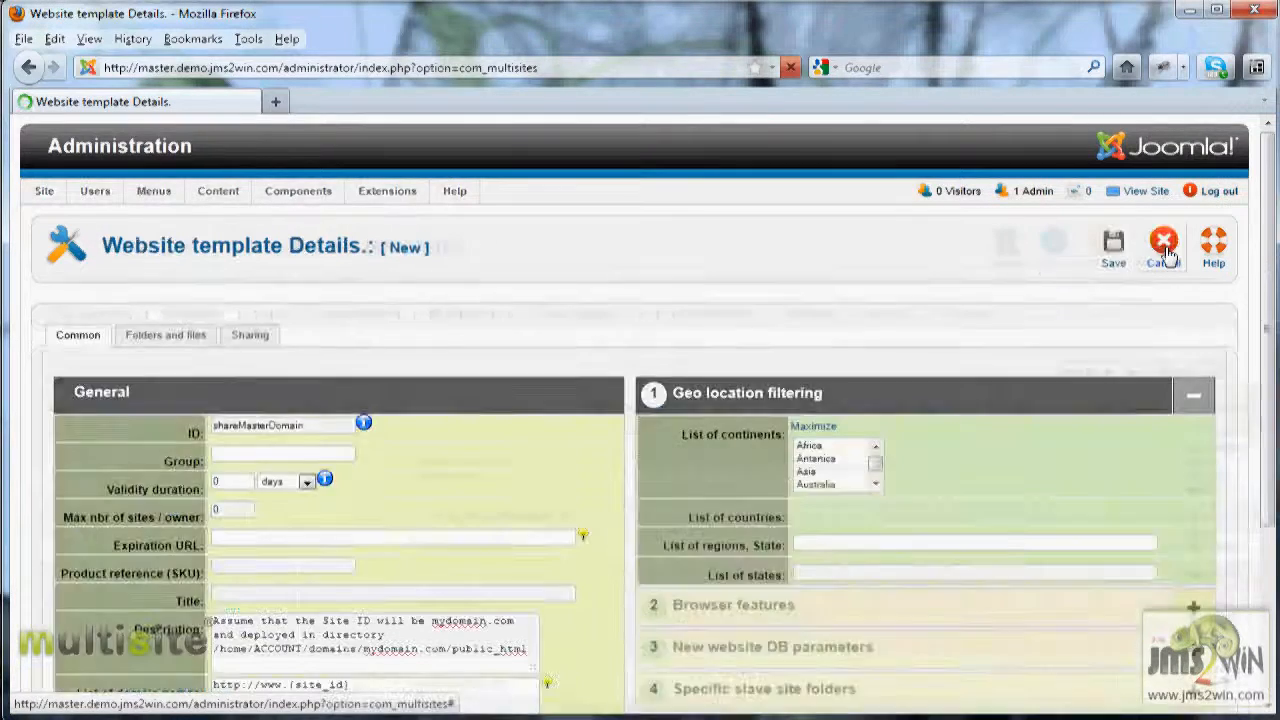
{"action": "left_click", "coordinate": [1165, 250]}
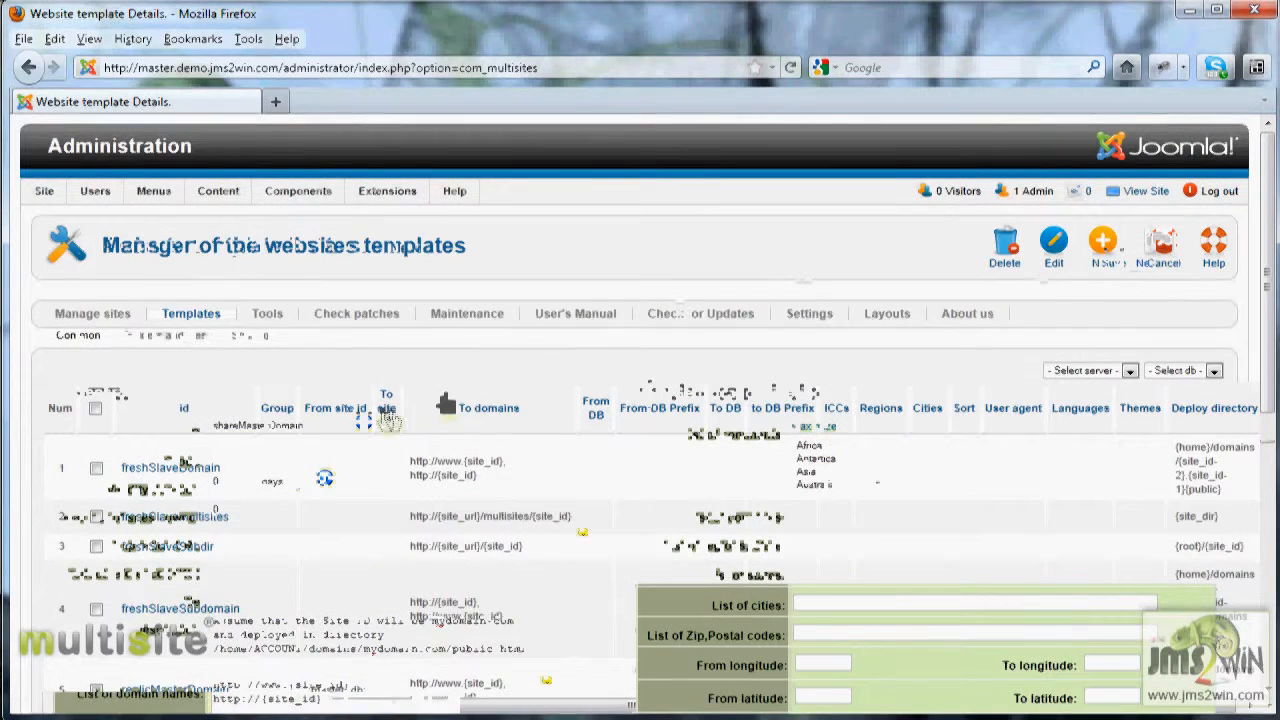
{"action": "left_click_drag", "start_coordinate": [312, 424], "coordinate": [194, 419]}
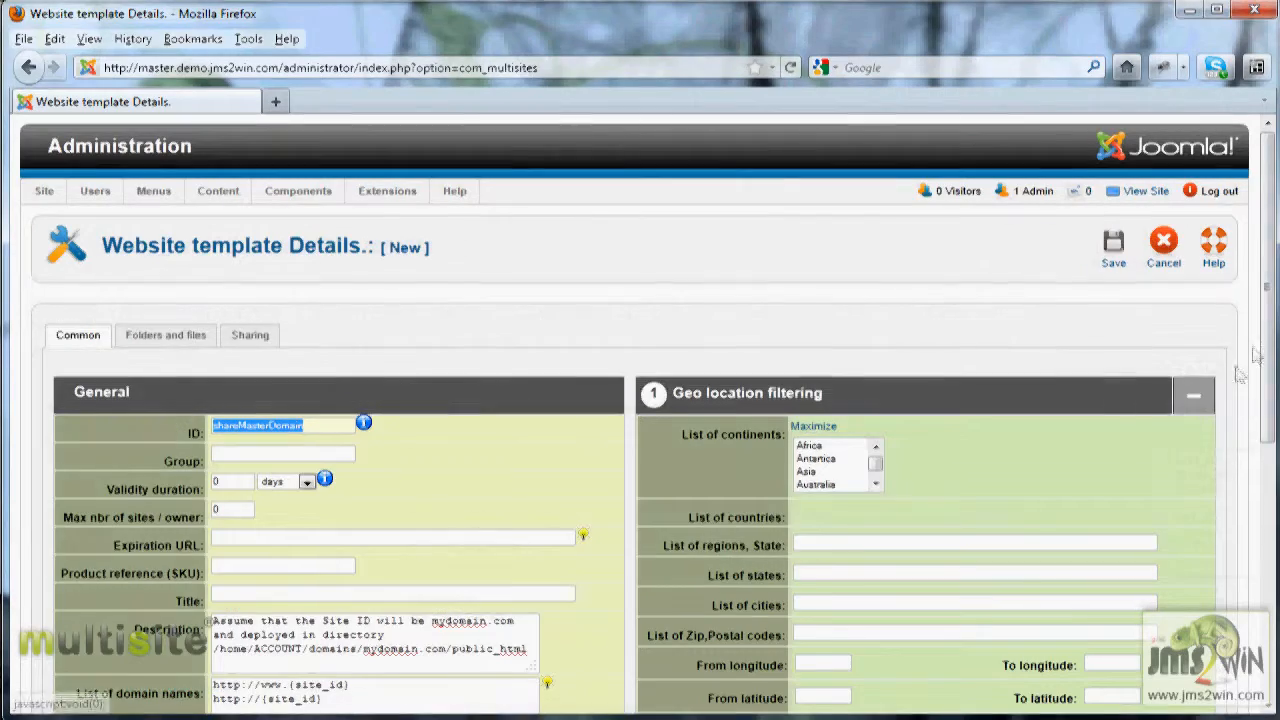
Step: Expand the New website DB parameters section and inspect the Template site choices
{"action": "scroll", "coordinate": [955, 426], "scroll_direction": "down", "scroll_amount": 5}
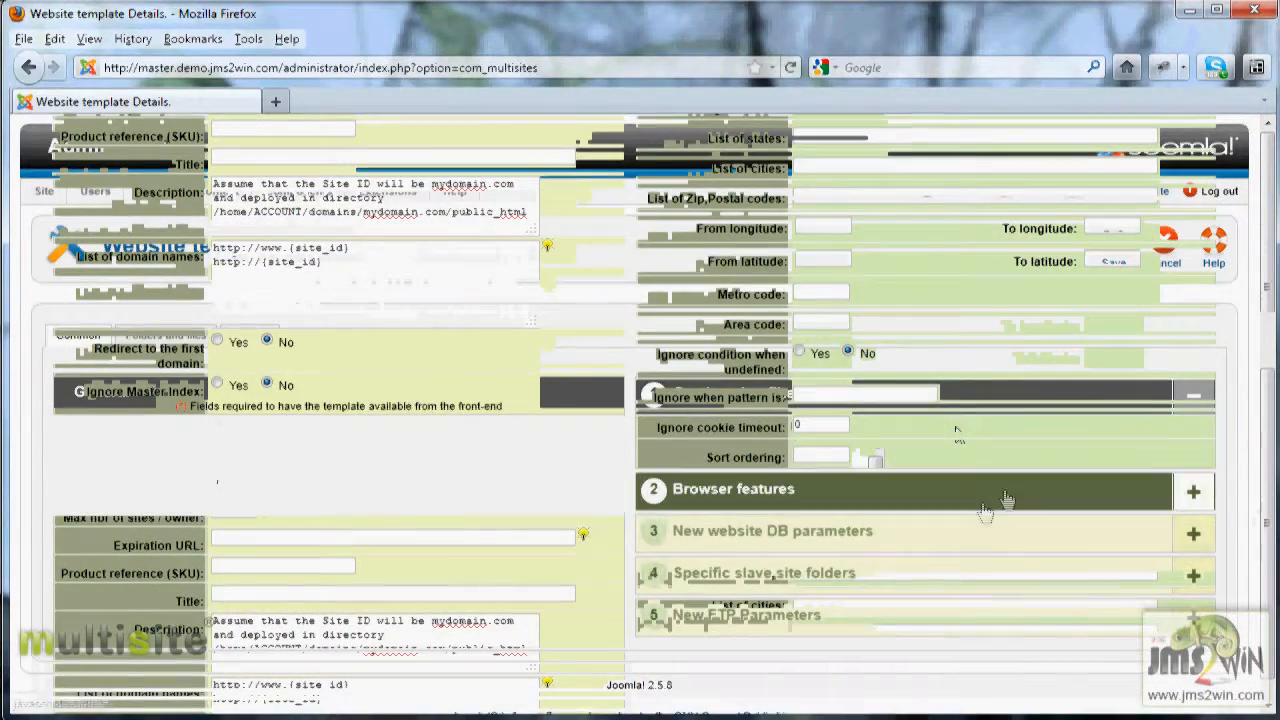
{"action": "left_click", "coordinate": [918, 548]}
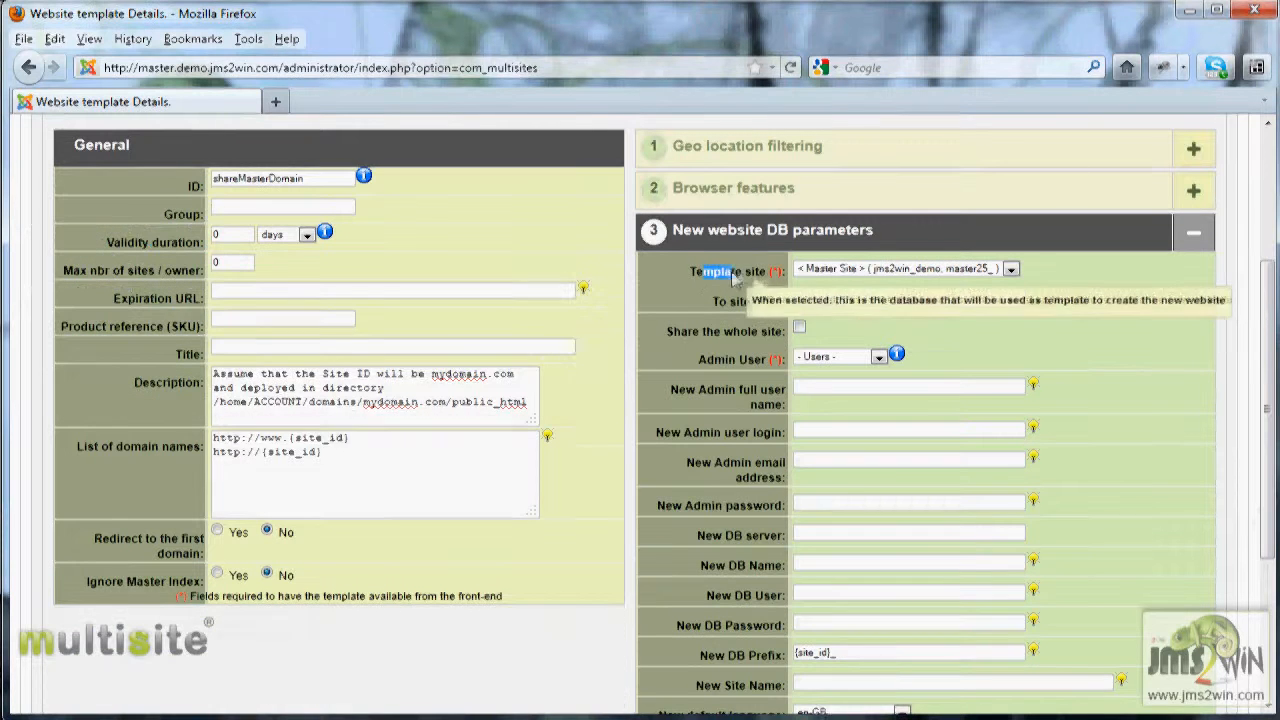
{"action": "left_click_drag", "start_coordinate": [703, 272], "coordinate": [757, 279]}
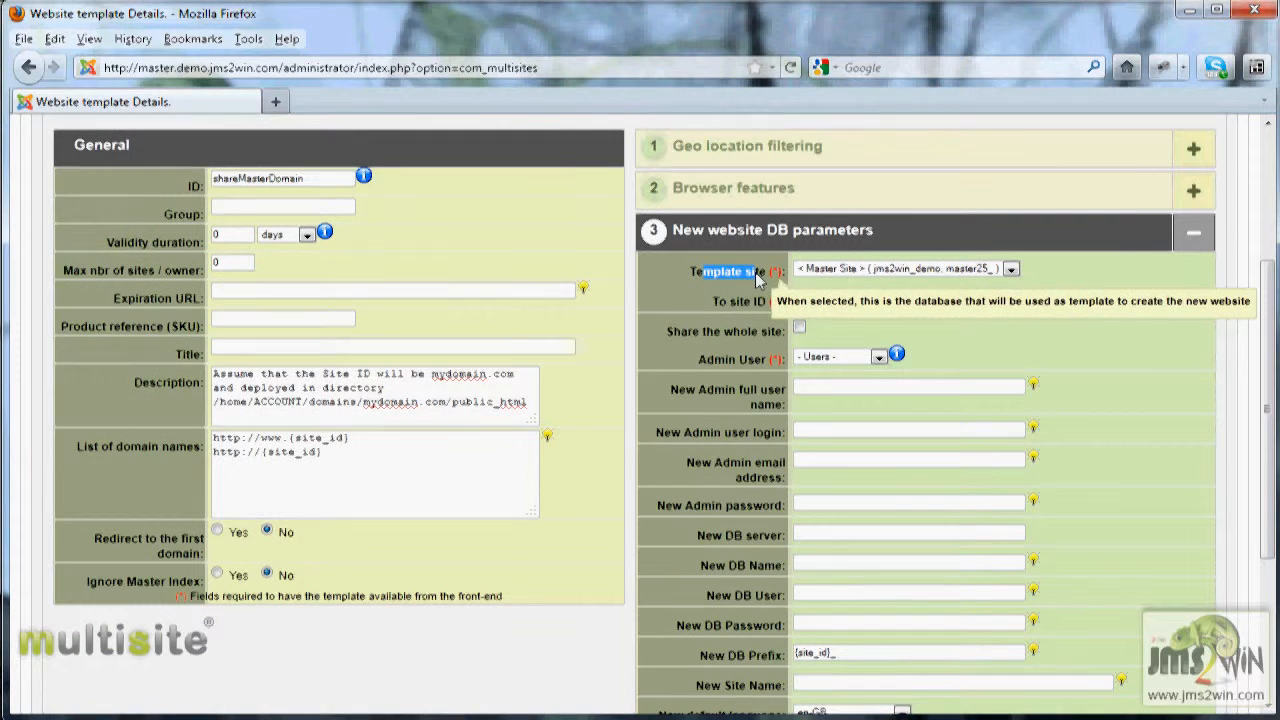
{"action": "left_click", "coordinate": [1011, 270]}
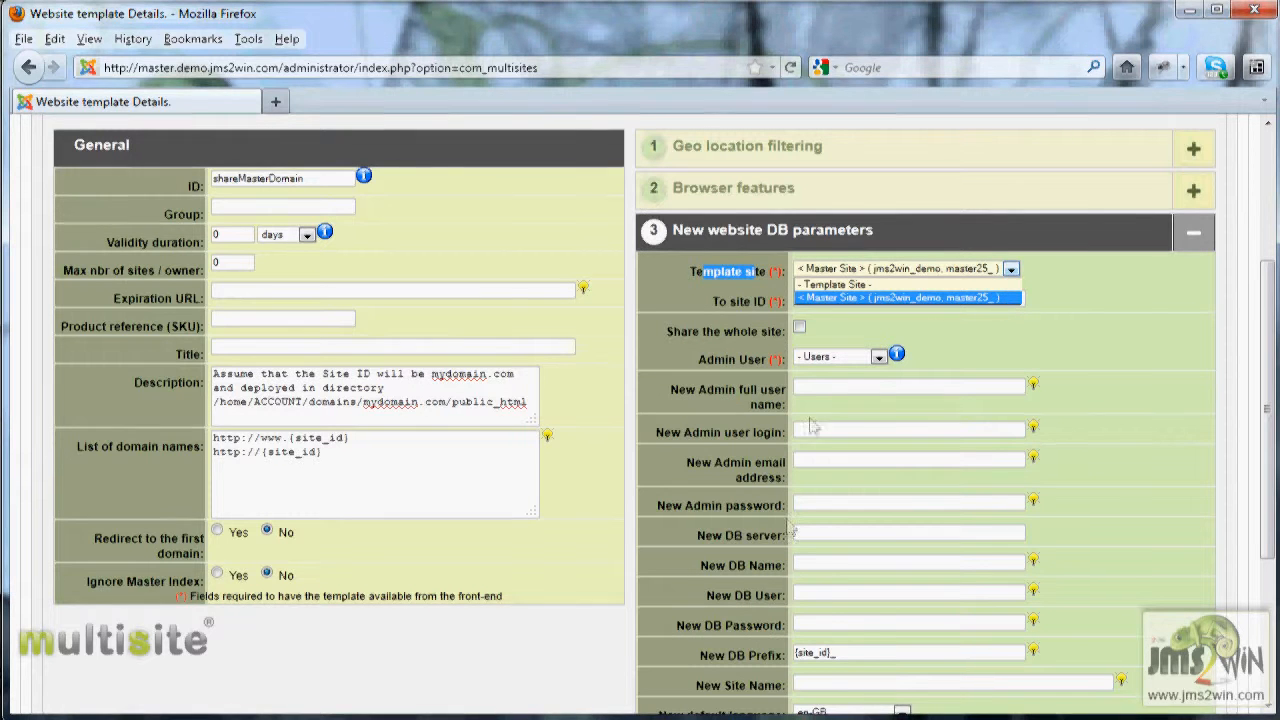
{"action": "mouse_move", "coordinate": [735, 477]}
{"action": "mouse_move", "coordinate": [716, 658]}
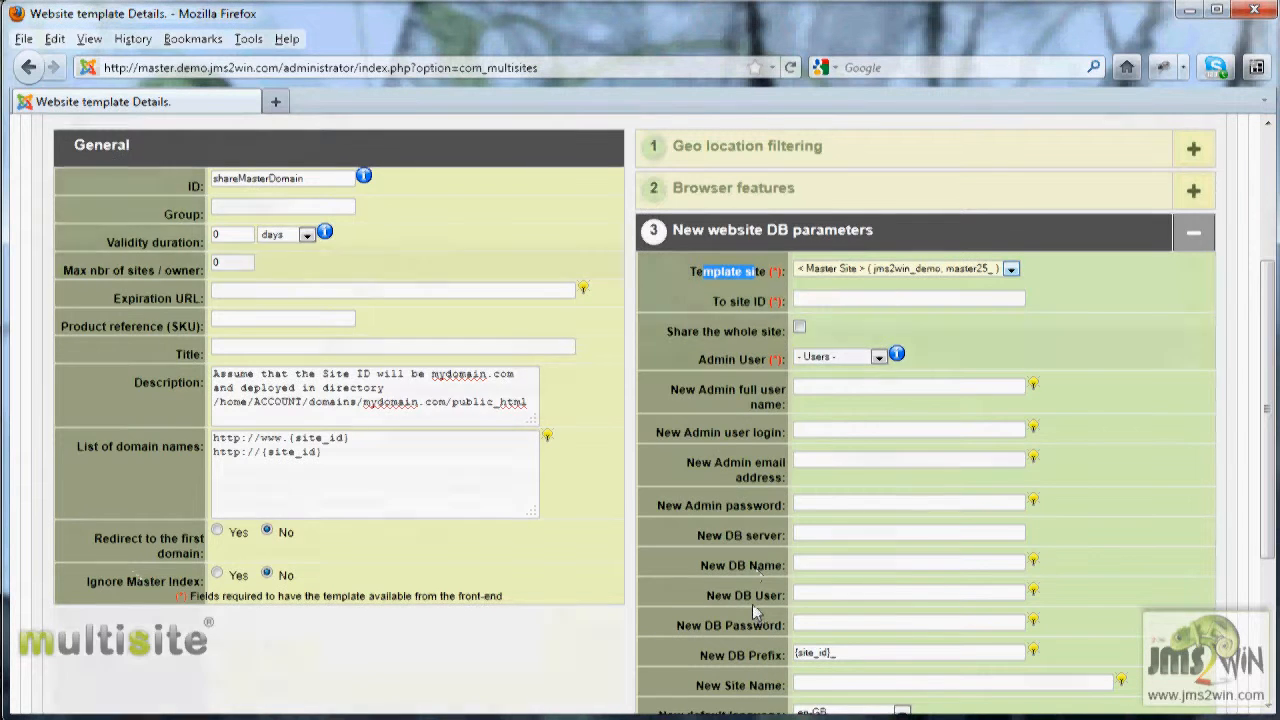
{"action": "scroll", "coordinate": [752, 604], "scroll_direction": "up", "scroll_amount": 5}
Step: Open the Sharing tab and expand the User Sharing and Share the Joomla Users branches to review shared tables
{"action": "left_click", "coordinate": [268, 338]}
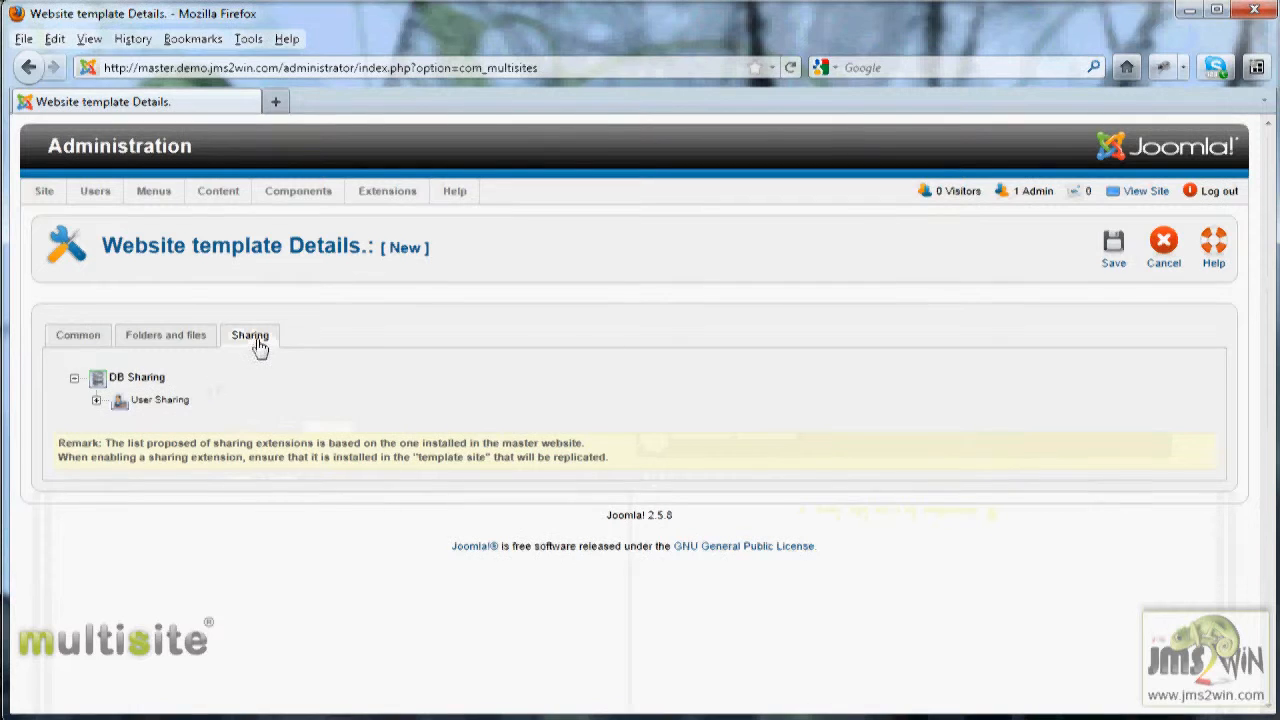
{"action": "left_click", "coordinate": [96, 400]}
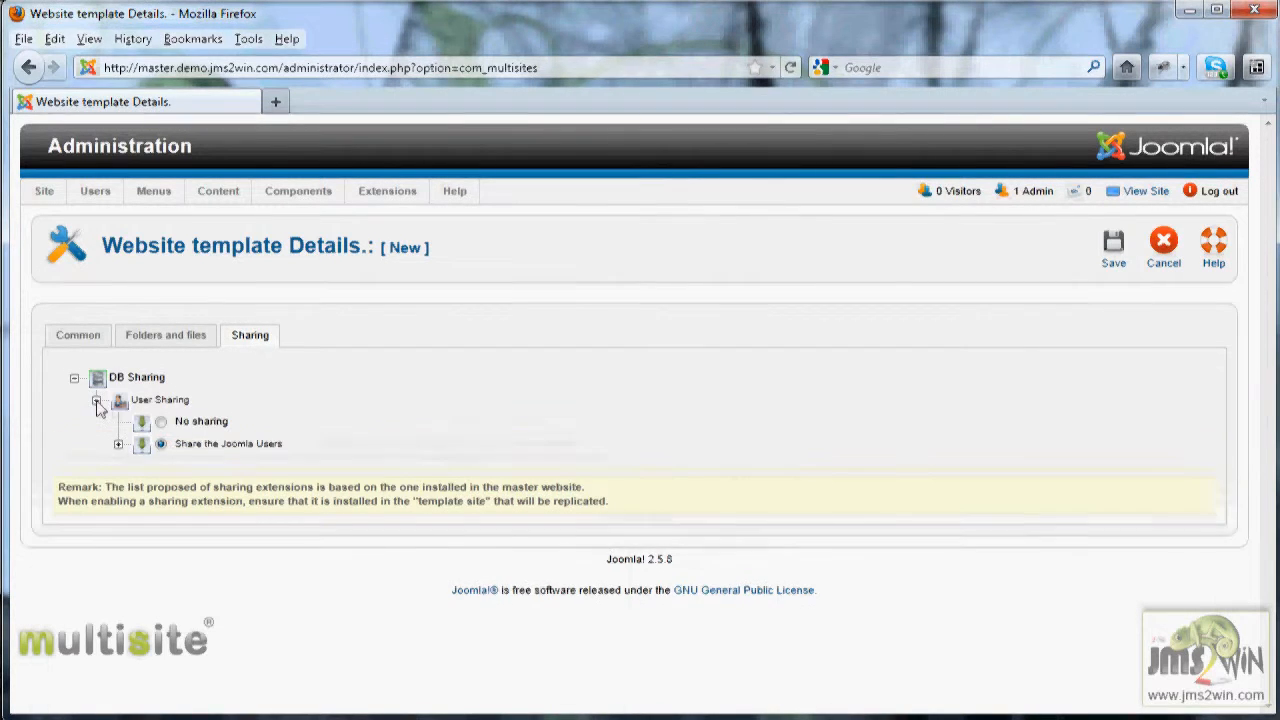
{"action": "left_click", "coordinate": [118, 444]}
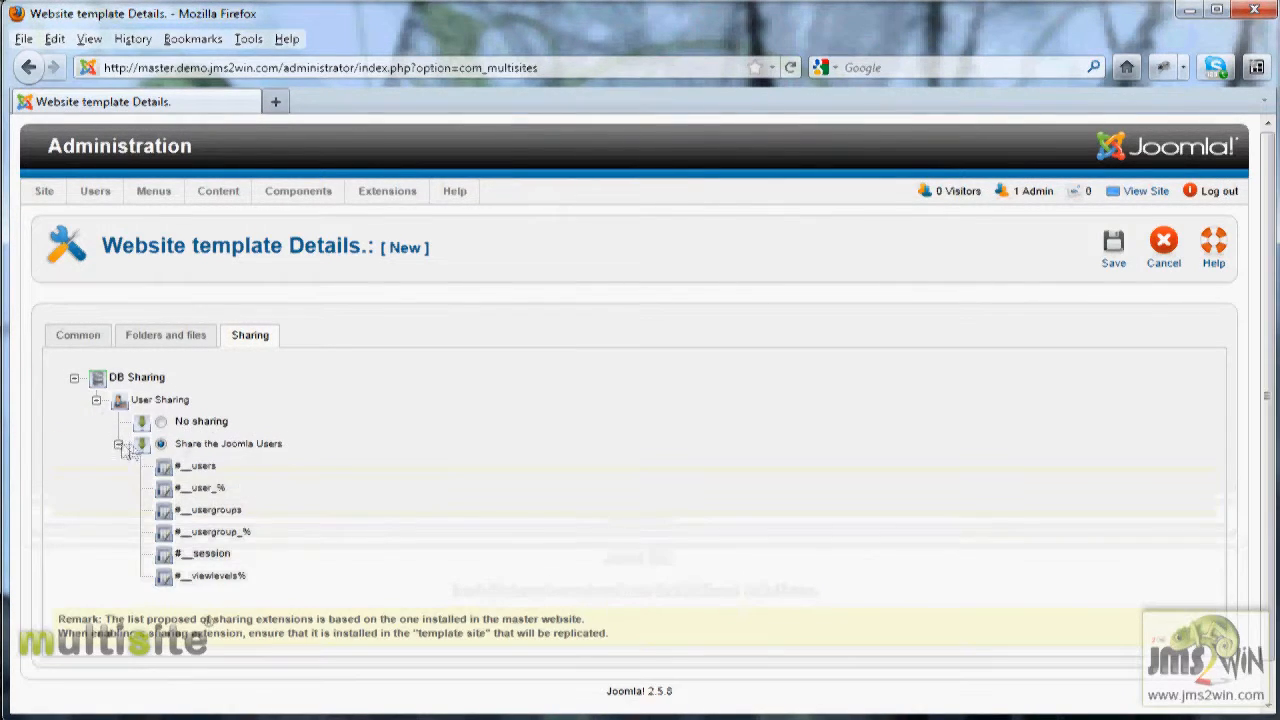
{"action": "mouse_move", "coordinate": [226, 452]}
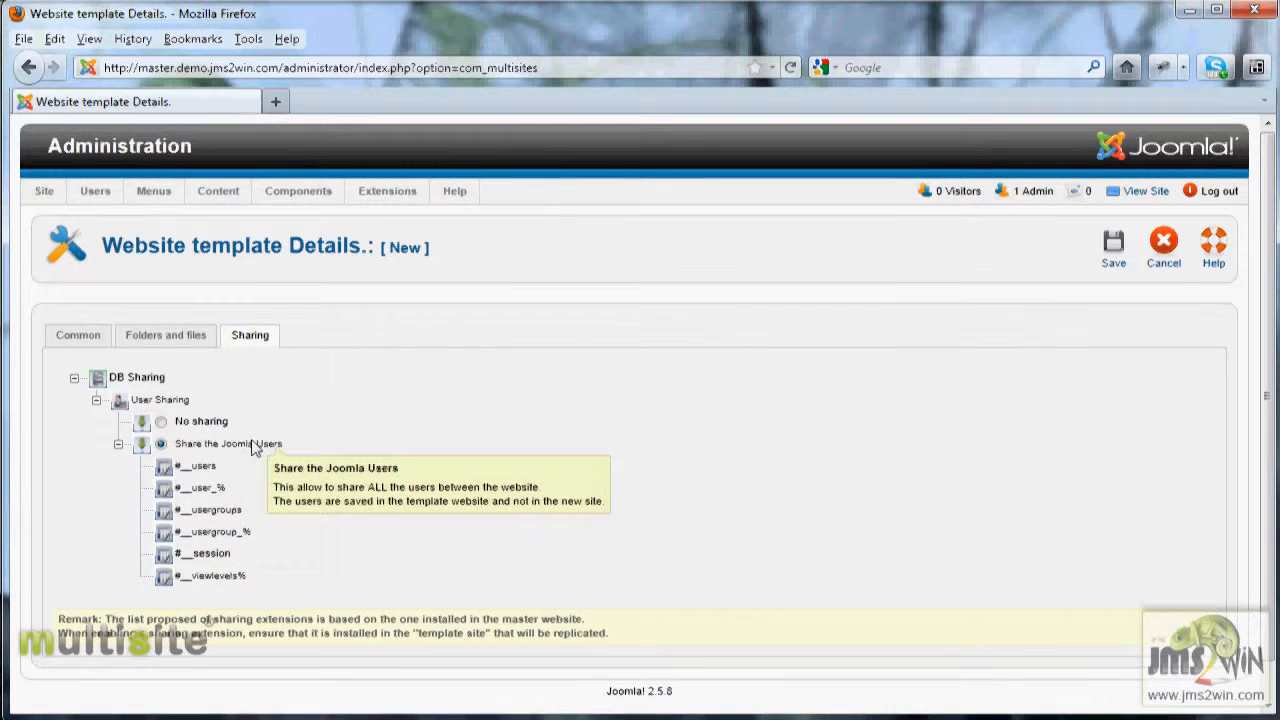
{"action": "mouse_move", "coordinate": [216, 577]}
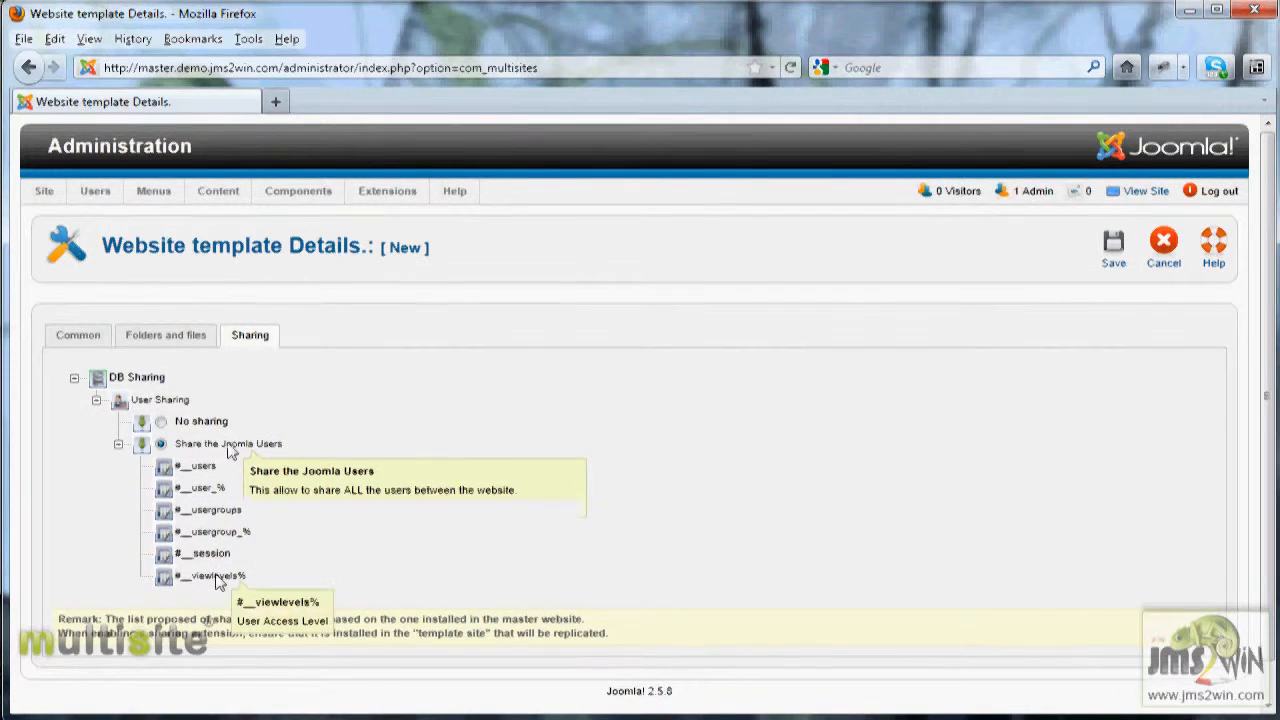
Step: Open the Folders and files tab and review the list of folder and file actions
{"action": "left_click", "coordinate": [157, 341]}
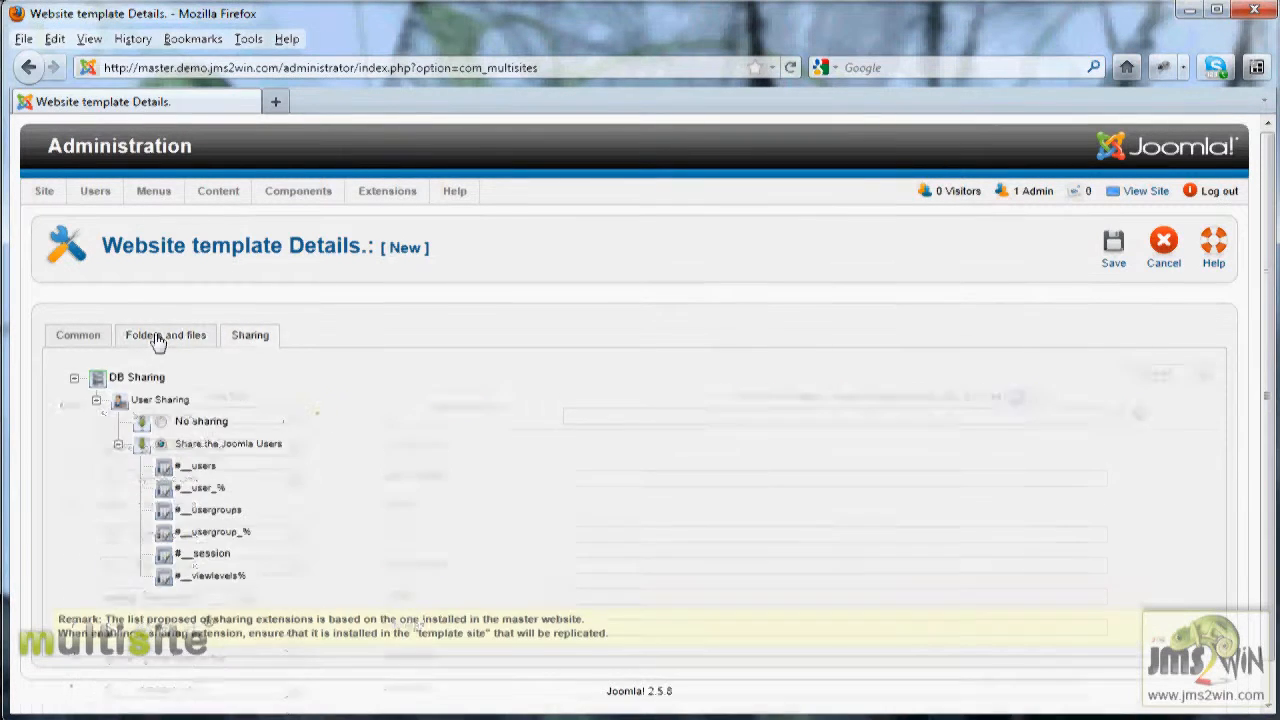
{"action": "left_click", "coordinate": [157, 341]}
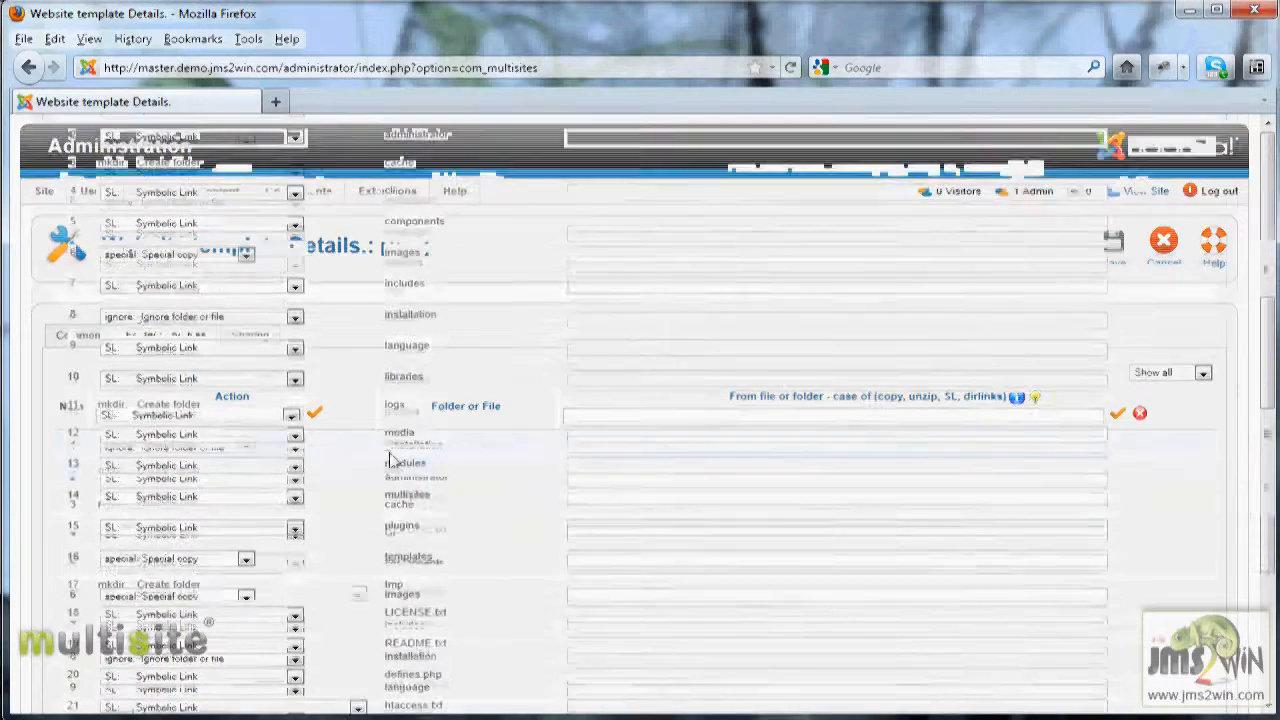
{"action": "scroll", "coordinate": [389, 452], "scroll_direction": "down", "scroll_amount": 3}
{"action": "scroll", "coordinate": [389, 452], "scroll_direction": "up", "scroll_amount": 3}
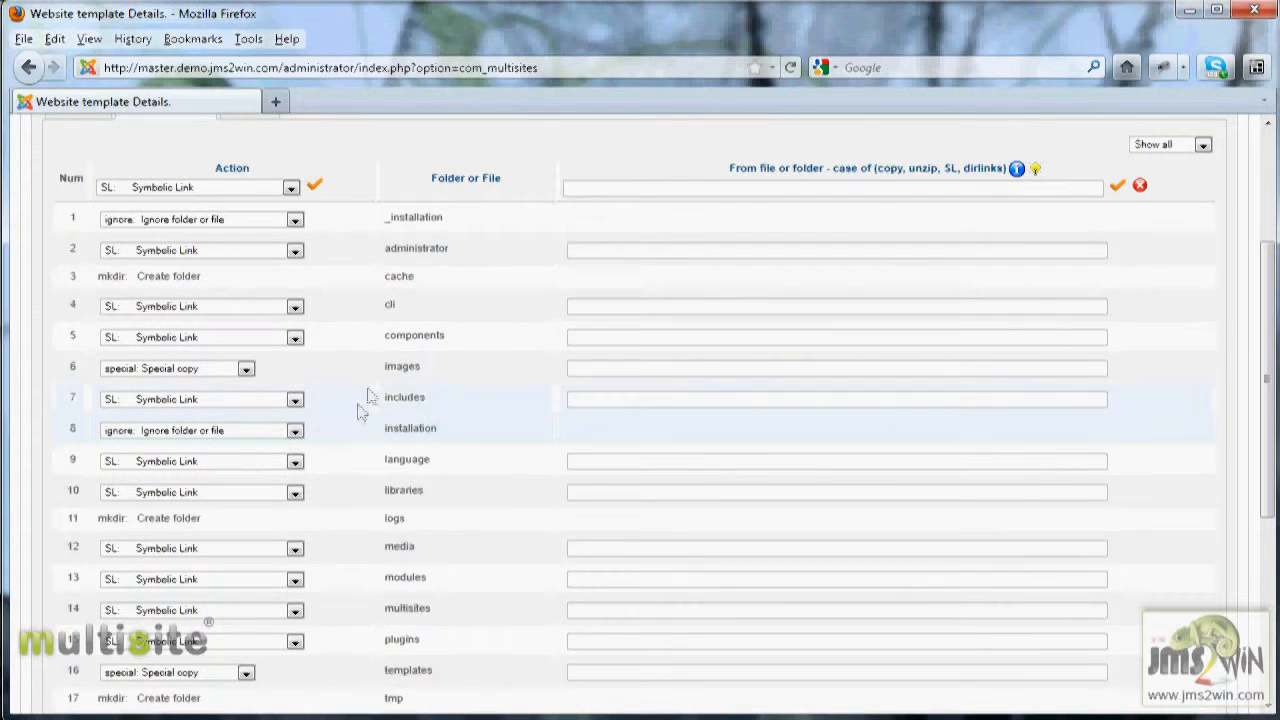
Step: Switch the images folder action to Copy the folder or file, then restore it to Special copy
{"action": "left_click", "coordinate": [246, 372]}
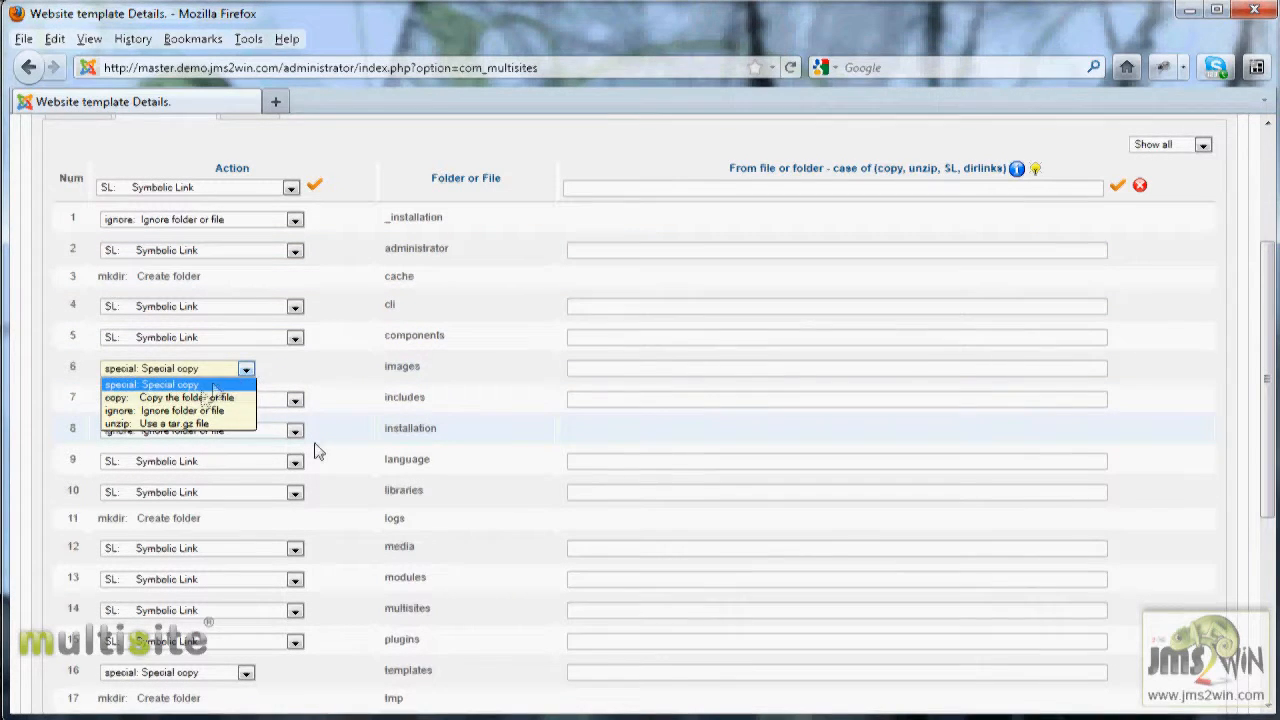
{"action": "left_click", "coordinate": [205, 388]}
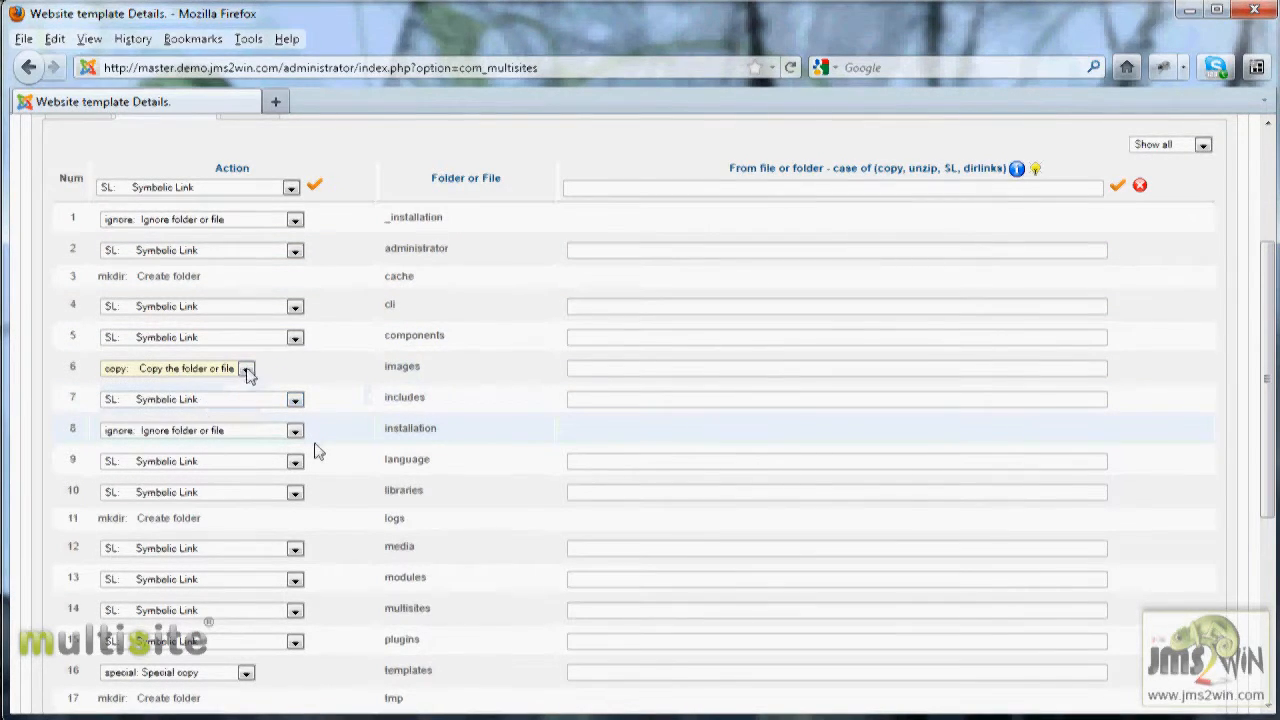
{"action": "left_click", "coordinate": [246, 372]}
{"action": "left_click", "coordinate": [220, 383]}
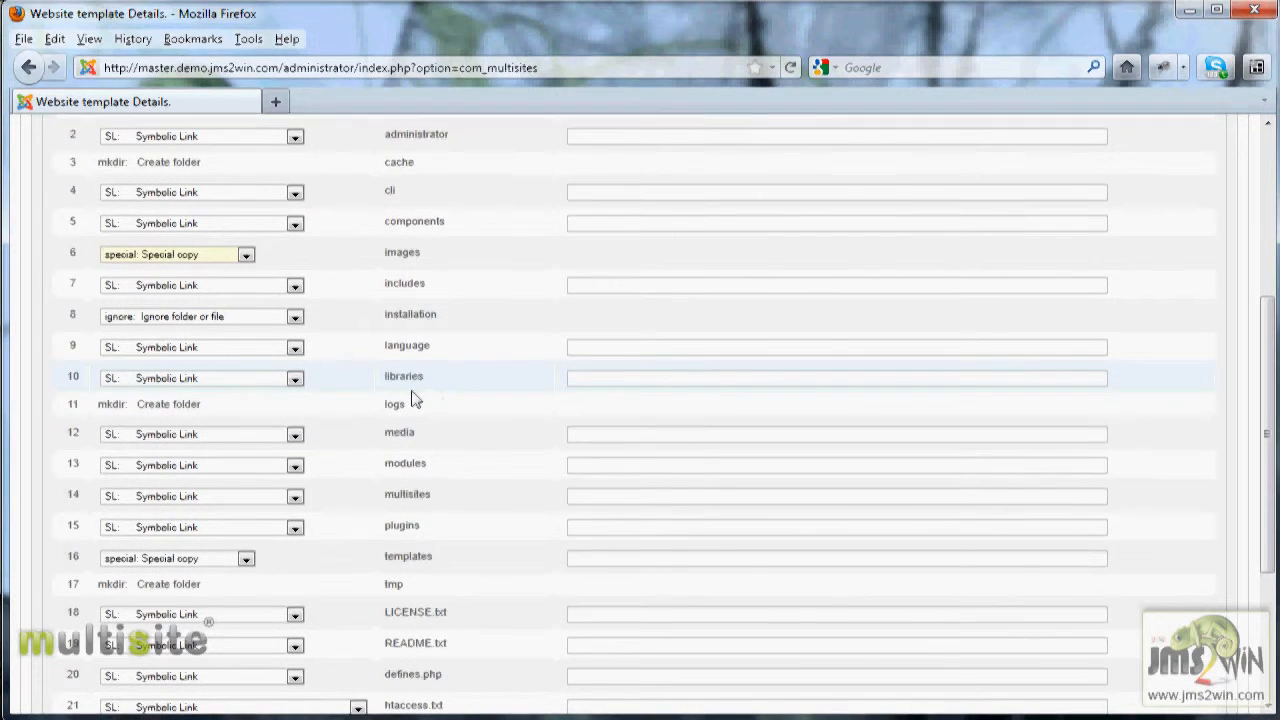
Step: Set the README.txt action to Ignore folder or file, change the LICENSE.txt action, and cancel the new template
{"action": "scroll", "coordinate": [428, 390], "scroll_direction": "down", "scroll_amount": 5}
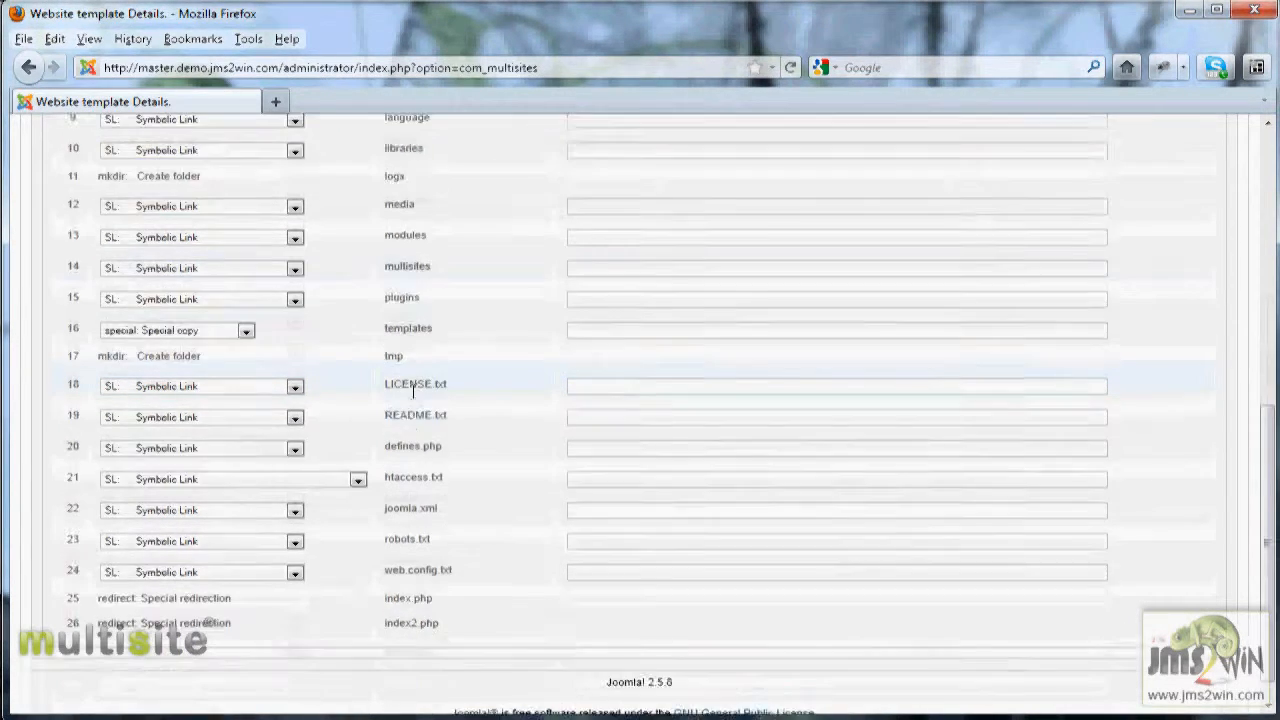
{"action": "scroll", "coordinate": [428, 390], "scroll_direction": "up", "scroll_amount": 5}
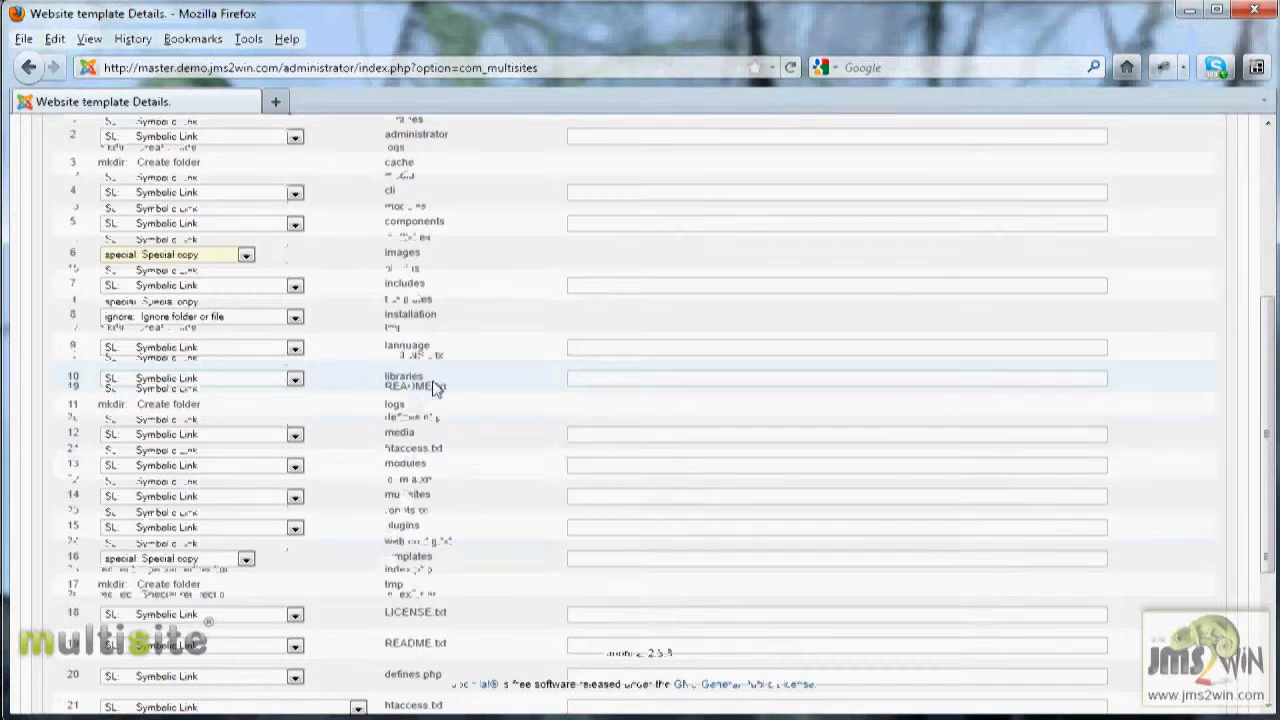
{"action": "scroll", "coordinate": [430, 390], "scroll_direction": "down", "scroll_amount": 5}
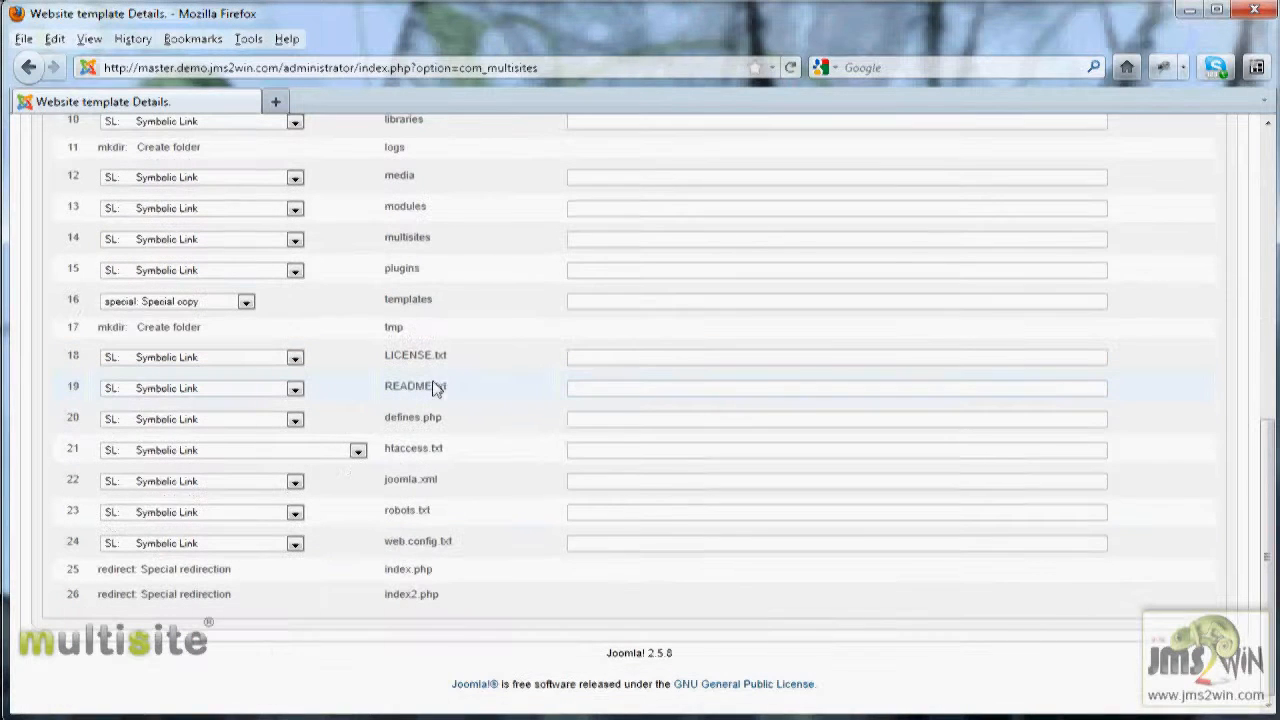
{"action": "left_click", "coordinate": [294, 389]}
{"action": "left_click", "coordinate": [233, 404]}
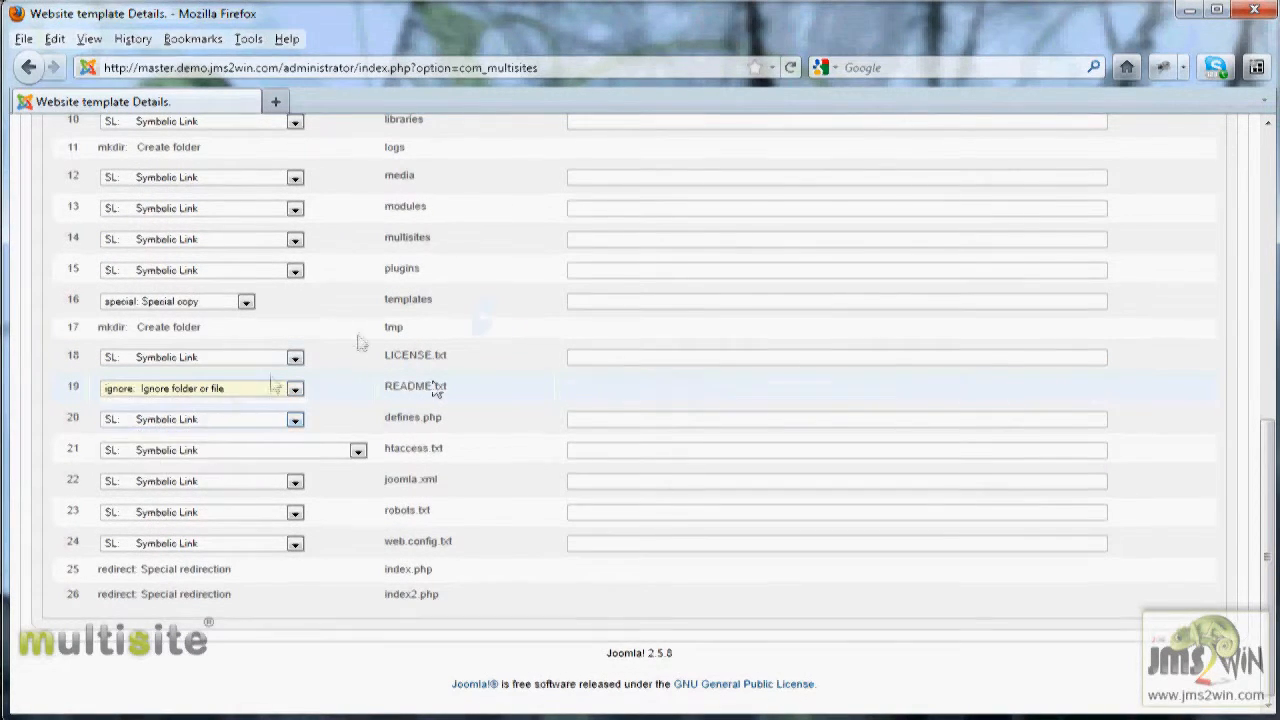
{"action": "left_click", "coordinate": [294, 358]}
{"action": "left_click", "coordinate": [244, 391]}
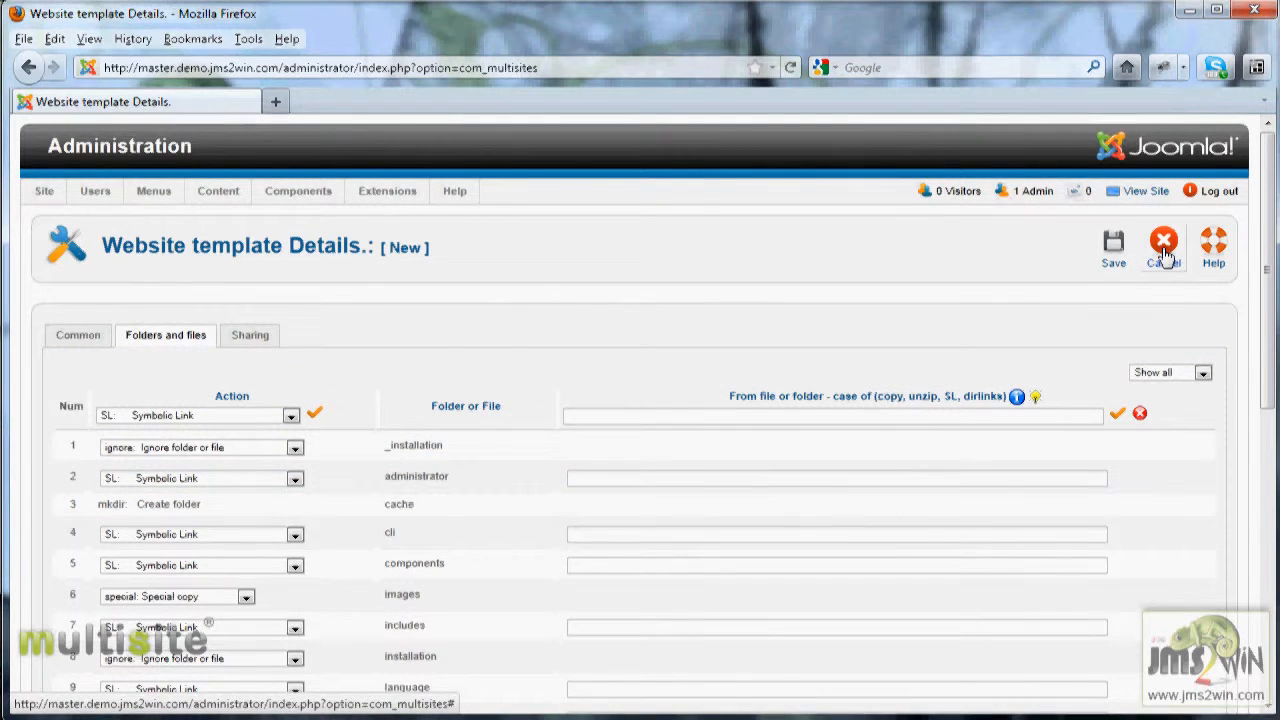
{"action": "left_click", "coordinate": [1163, 252]}
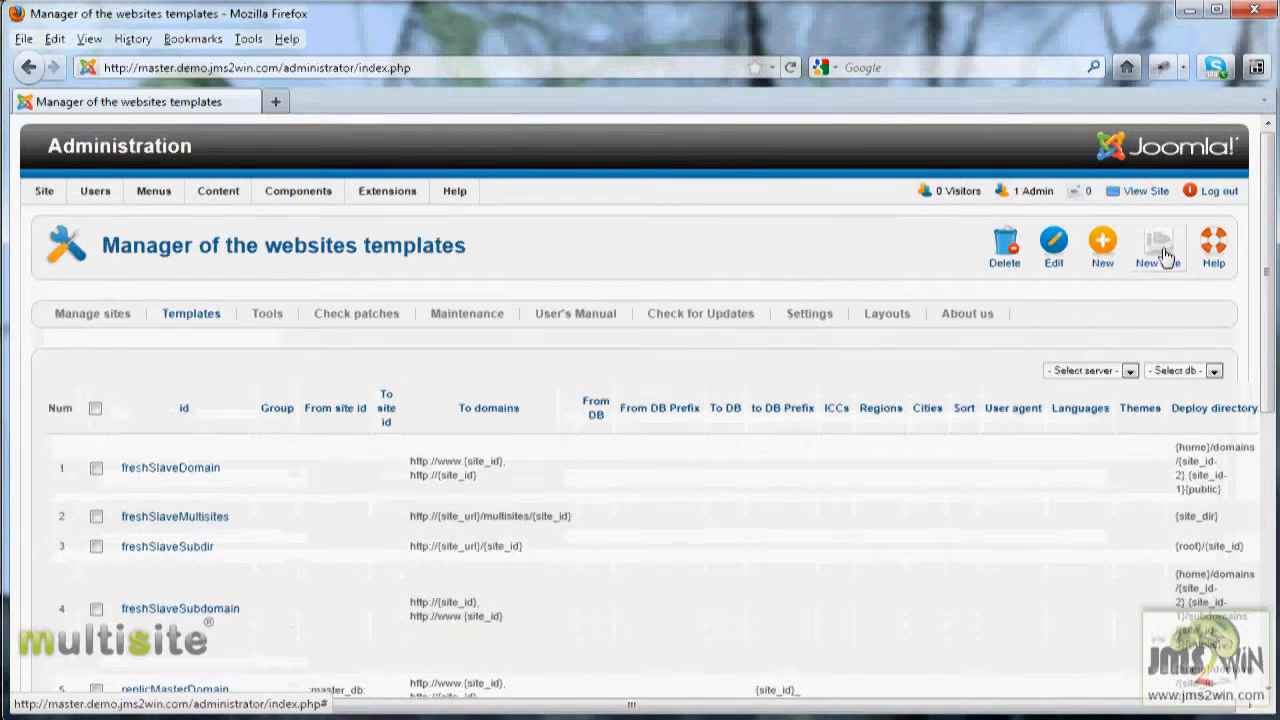
Step: Go from the templates list to the Manage sites page
{"action": "scroll", "coordinate": [530, 447], "scroll_direction": "down", "scroll_amount": 6}
{"action": "scroll", "coordinate": [530, 447], "scroll_direction": "up", "scroll_amount": 5}
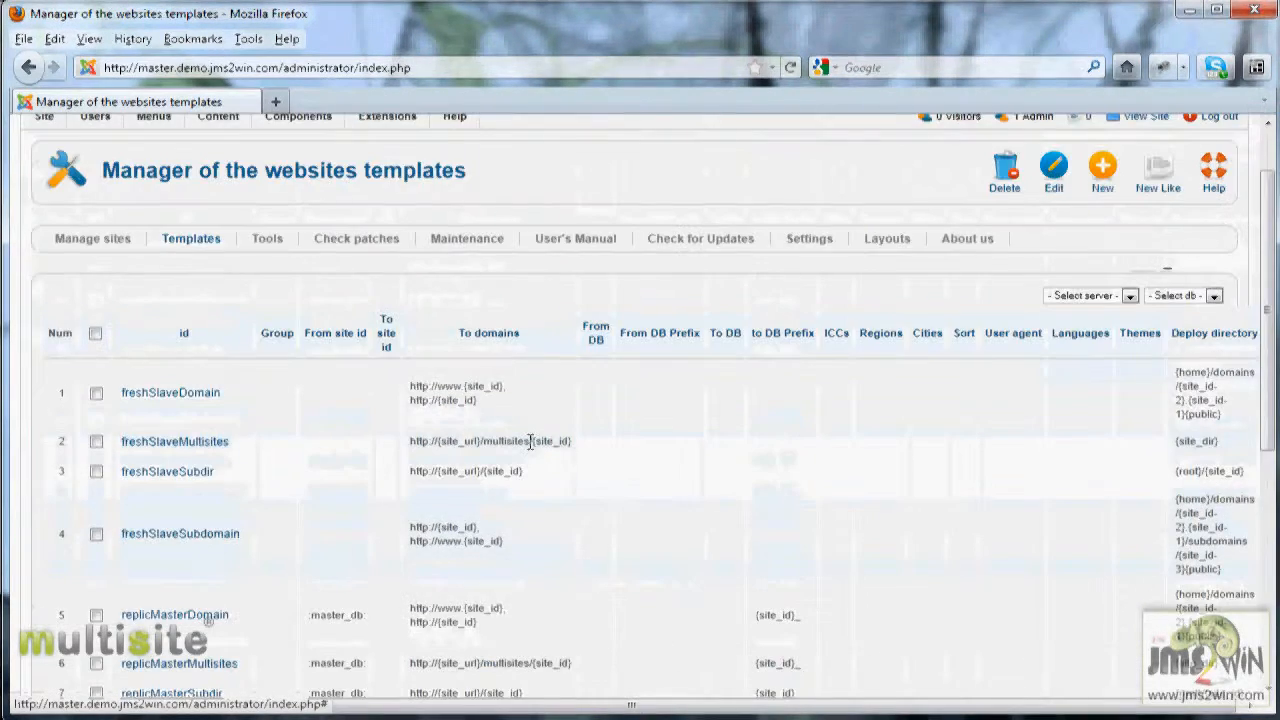
{"action": "scroll", "coordinate": [530, 441], "scroll_direction": "up", "scroll_amount": 2}
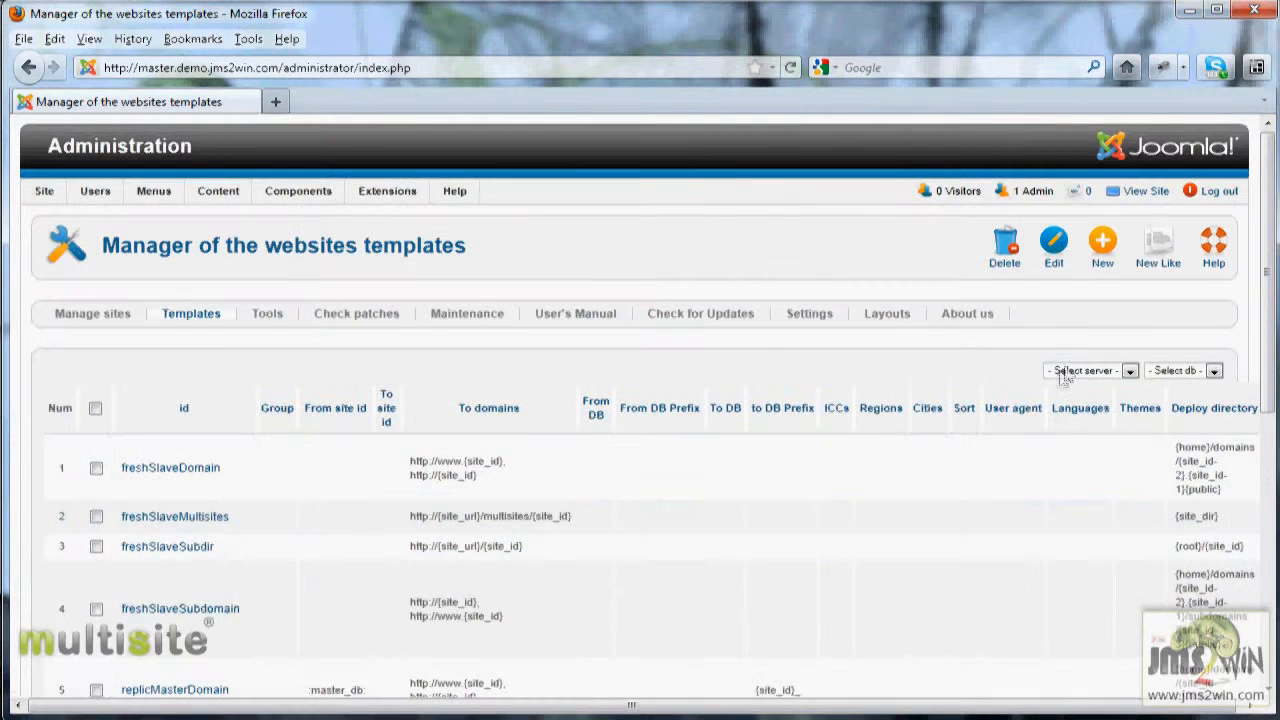
{"action": "left_click", "coordinate": [98, 317]}
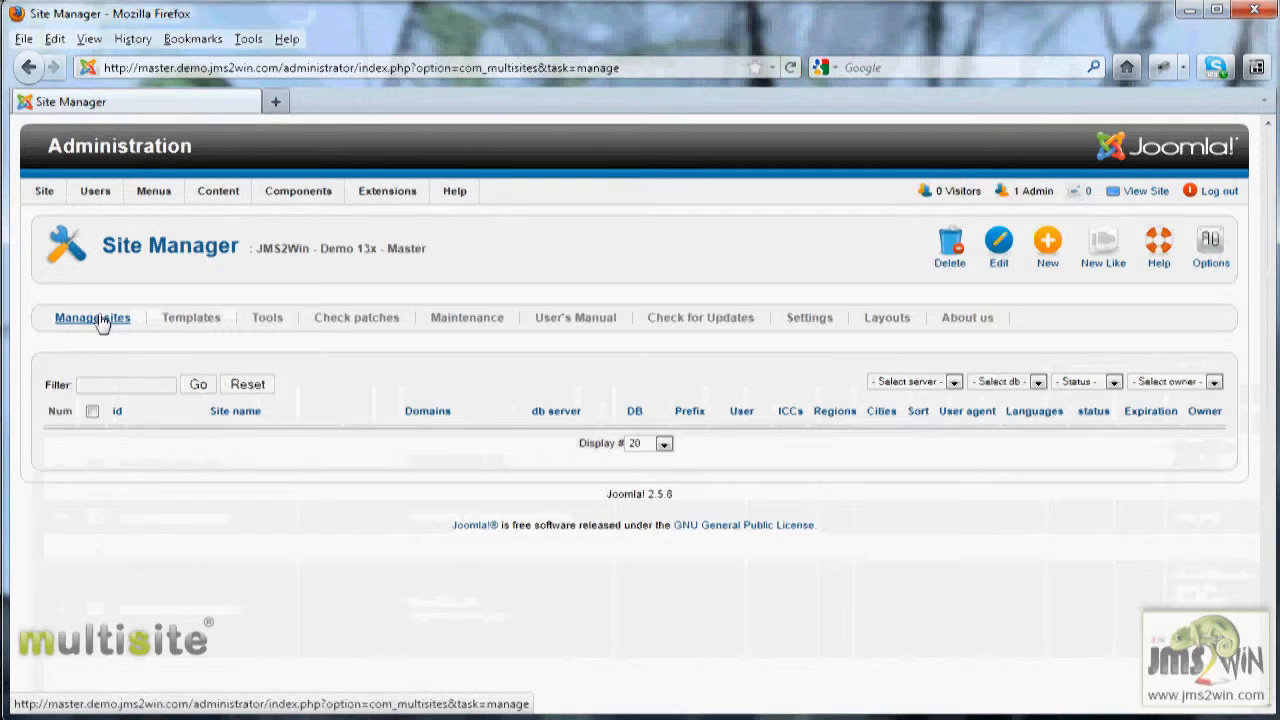